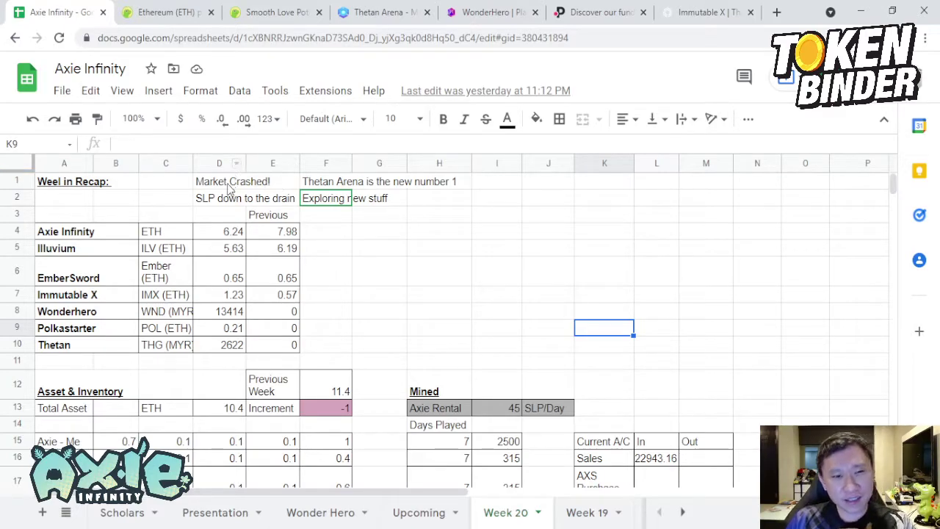
- Review the December 1–5, 2021 price charts for Ethereum and Smooth Love Potion on CoinGecko
left_click(158, 12)
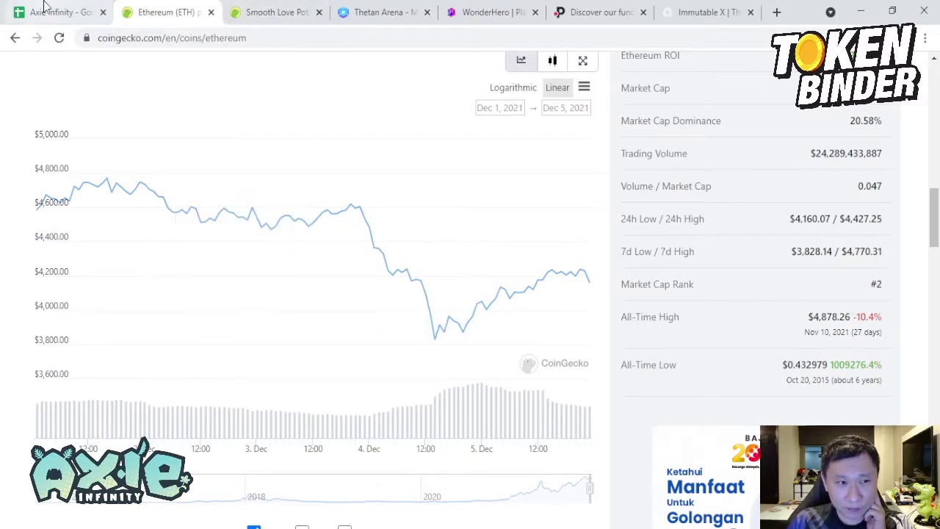
left_click(281, 12)
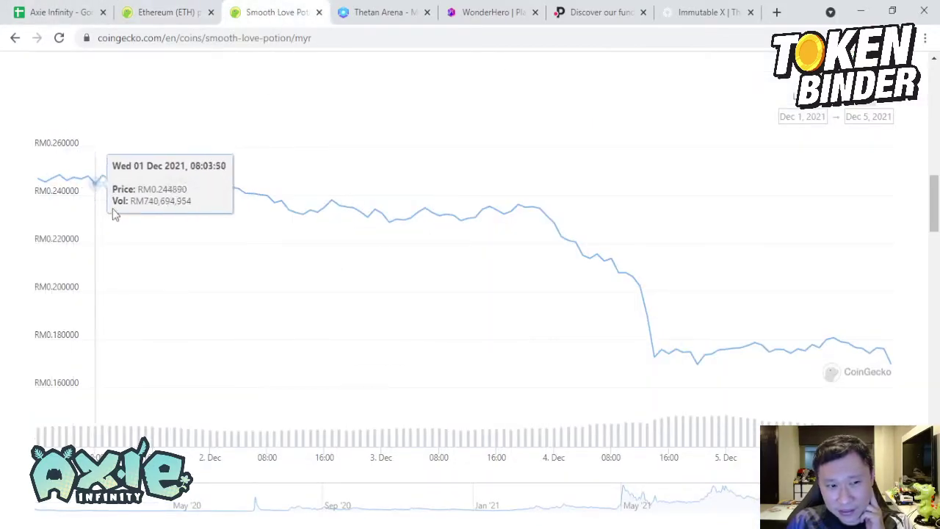
scroll(808, 338, "up", 2)
scroll(519, 301, "down", 2)
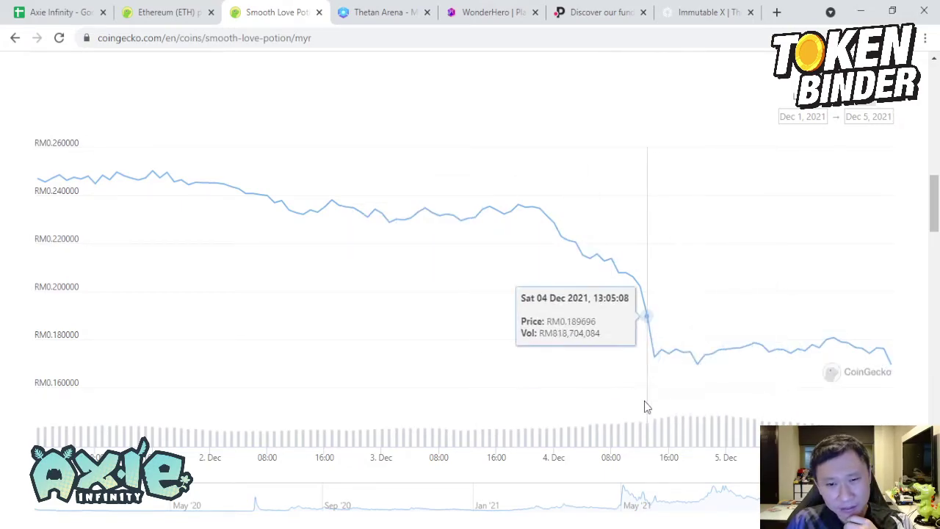
scroll(645, 406, "down", 1)
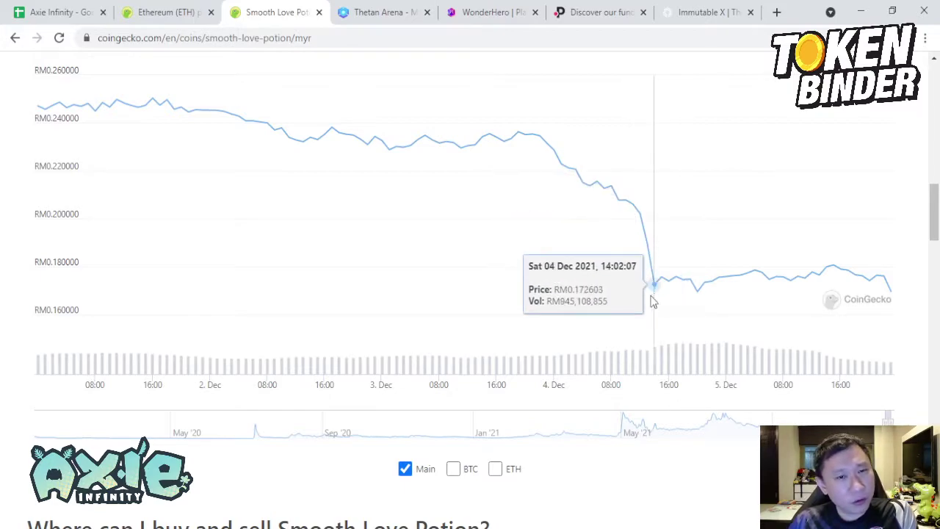
scroll(660, 323, "up", 1)
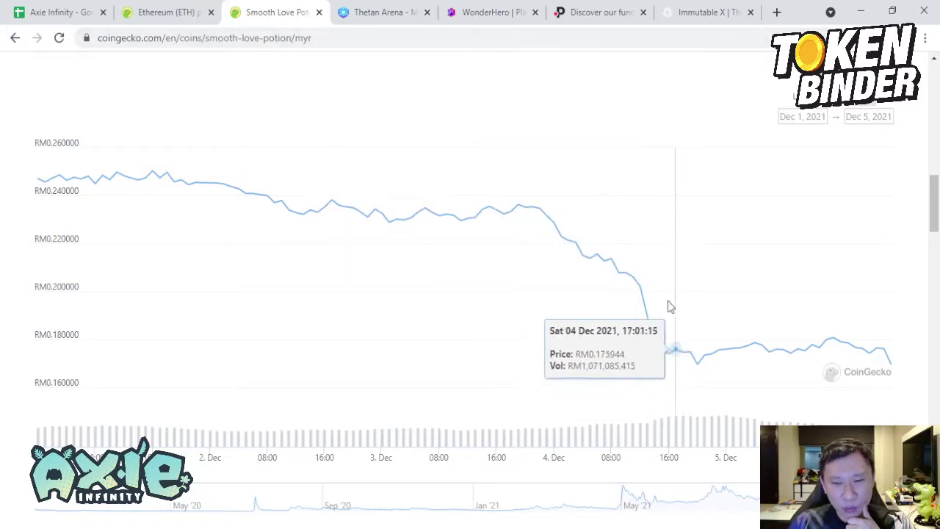
- Switch to the Thetan Arena website and look over its home section and introductory video
left_click(378, 13)
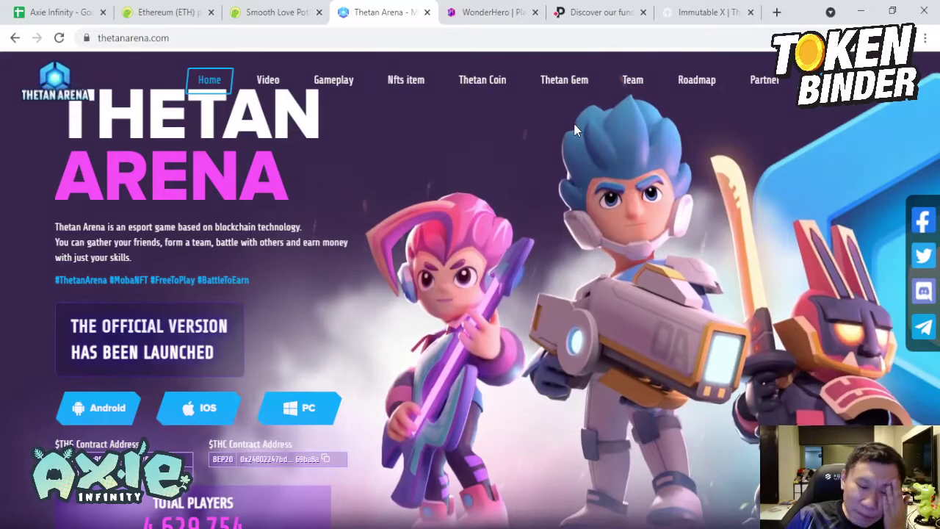
scroll(532, 197, "down", 2)
scroll(460, 284, "up", 2)
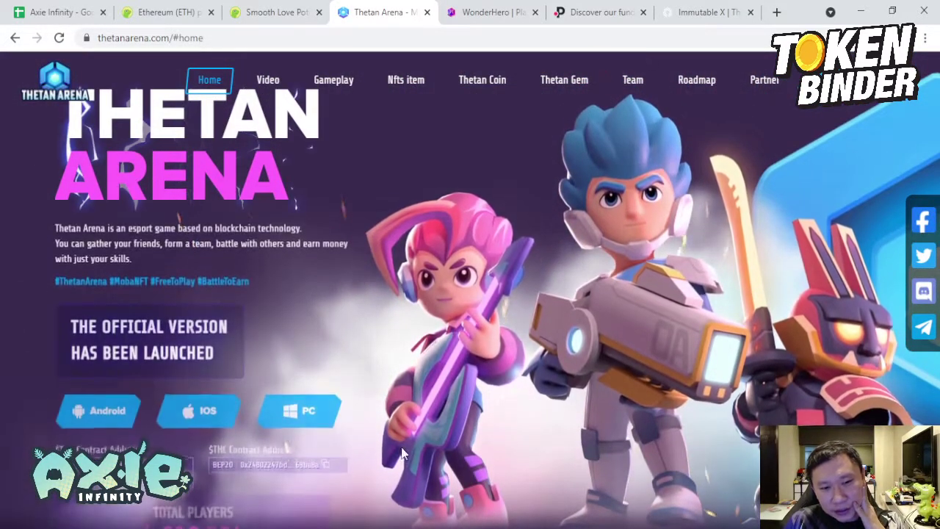
scroll(722, 254, "down", 2)
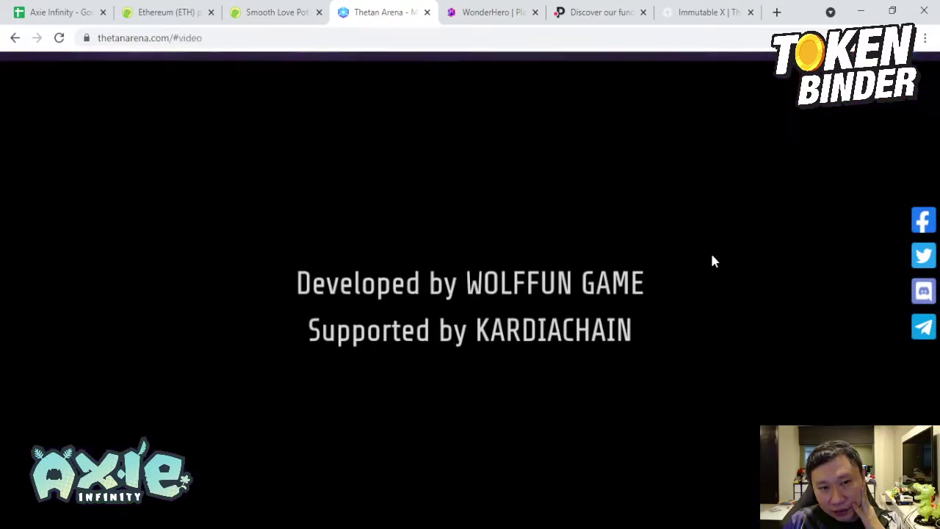
scroll(695, 405, "up", 2)
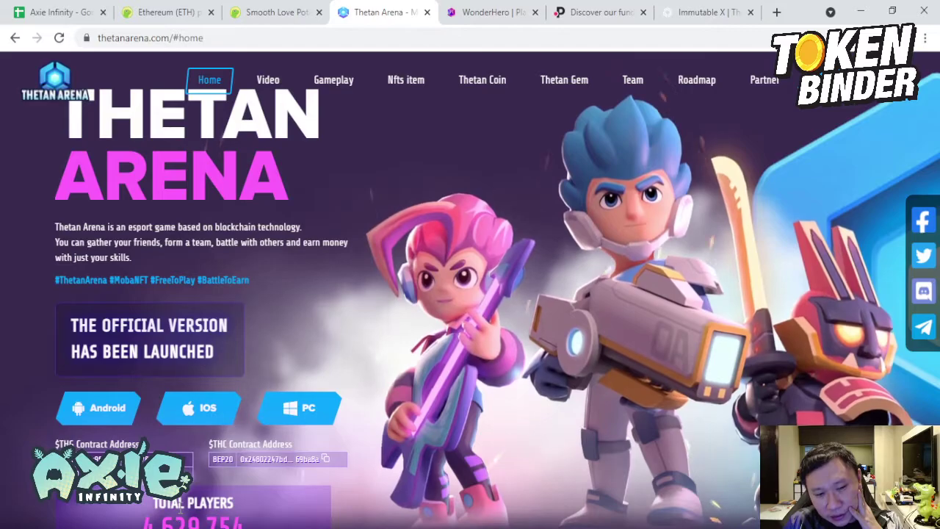
scroll(180, 507, "down", 2)
scroll(180, 507, "up", 2)
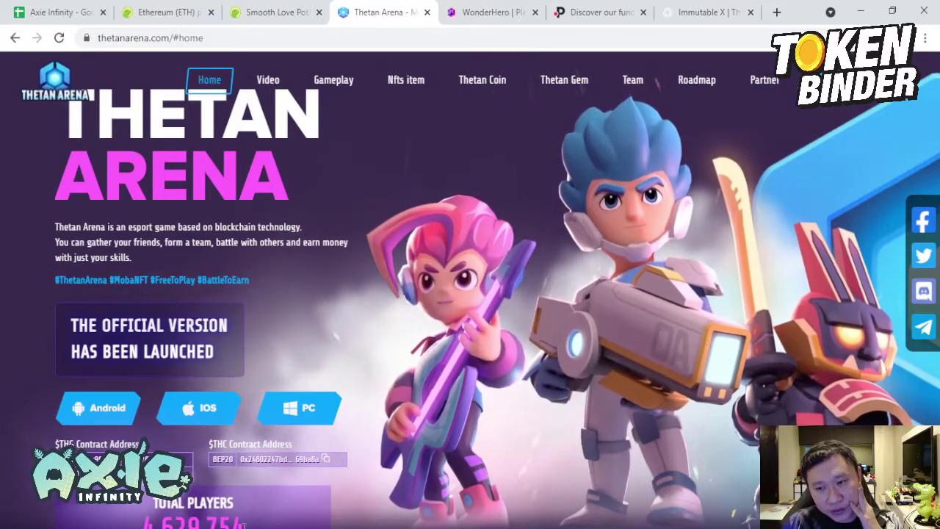
scroll(269, 456, "down", 2)
scroll(257, 444, "up", 2)
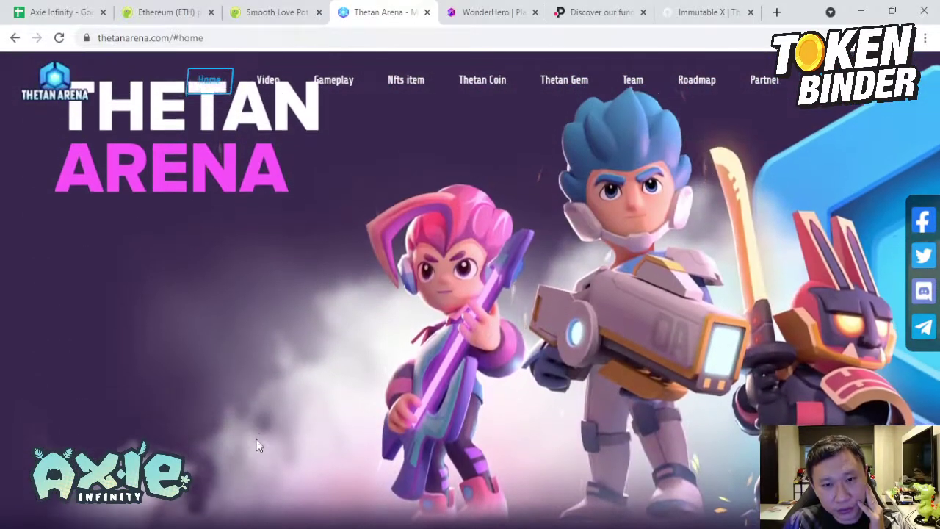
scroll(249, 440, "down", 2)
scroll(238, 431, "up", 2)
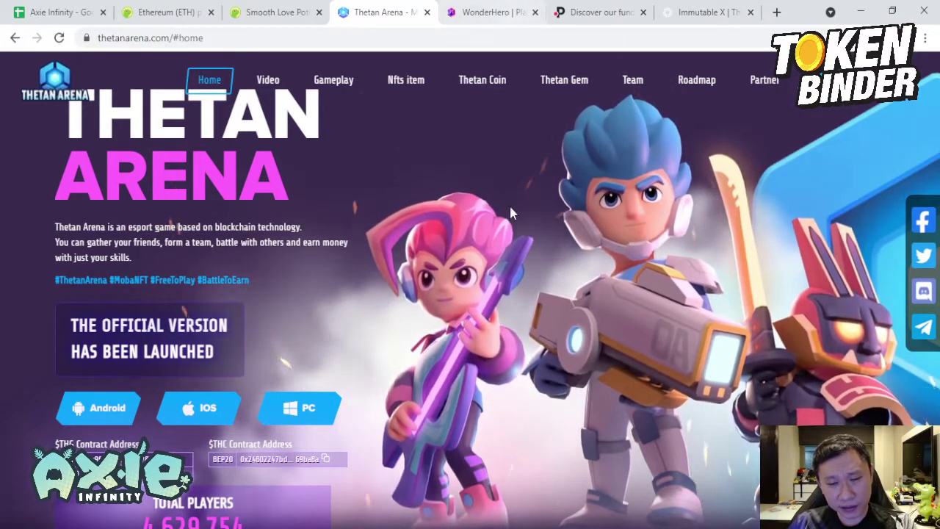
- Browse the Thetan Arena page from the video through the gameplay and NFTs item sections, and return to its start
scroll(640, 358, "down", 7)
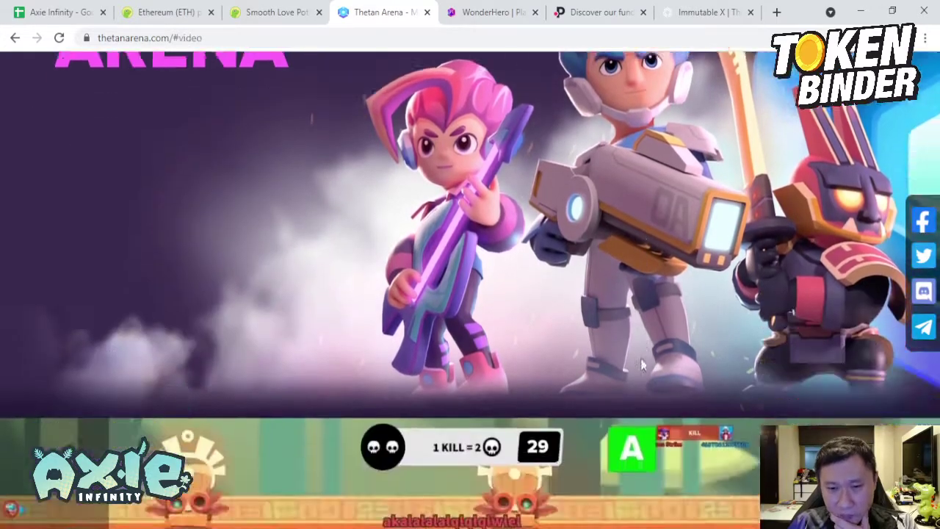
scroll(639, 356, "up", 3)
scroll(640, 364, "up", 4)
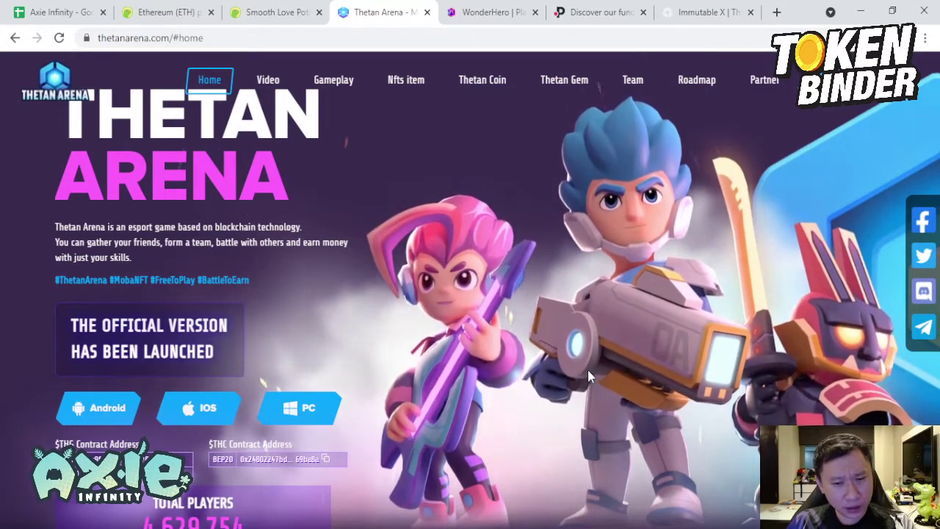
scroll(633, 338, "down", 10)
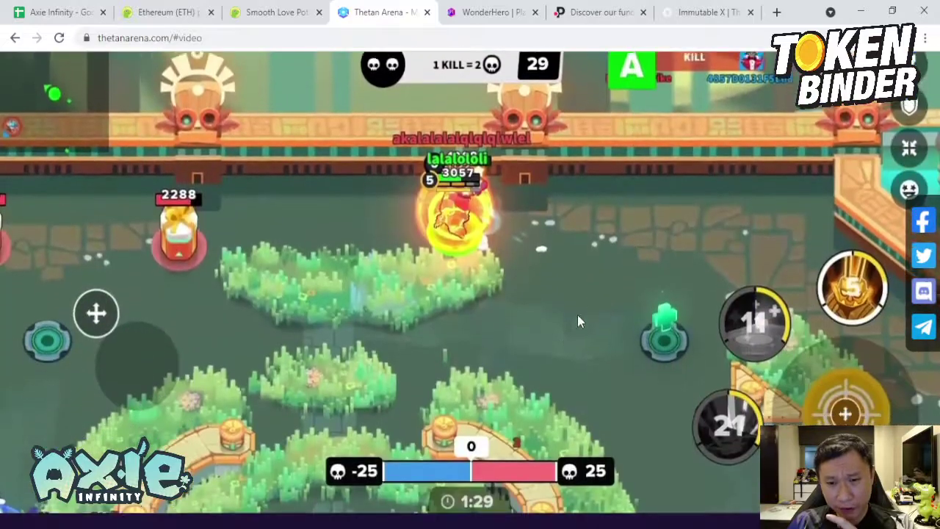
scroll(568, 340, "down", 3)
scroll(568, 340, "up", 6)
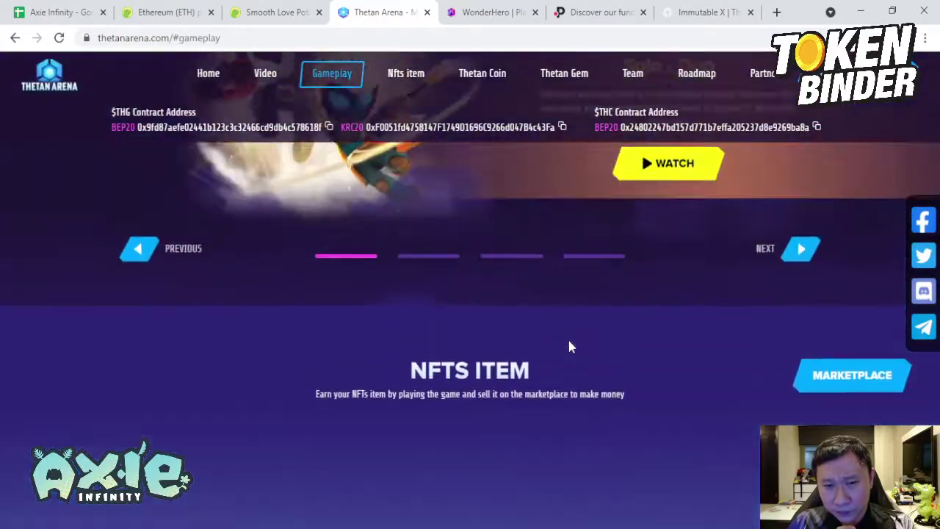
scroll(487, 235, "up", 5)
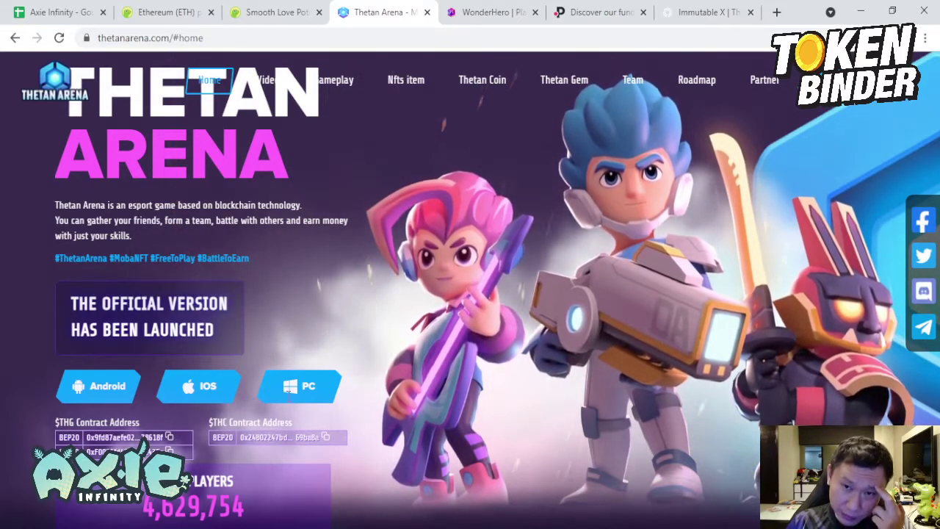
- Switch to the WonderHero website and examine its introduction, turn-based RPG combat and hero variations sections
left_click(478, 21)
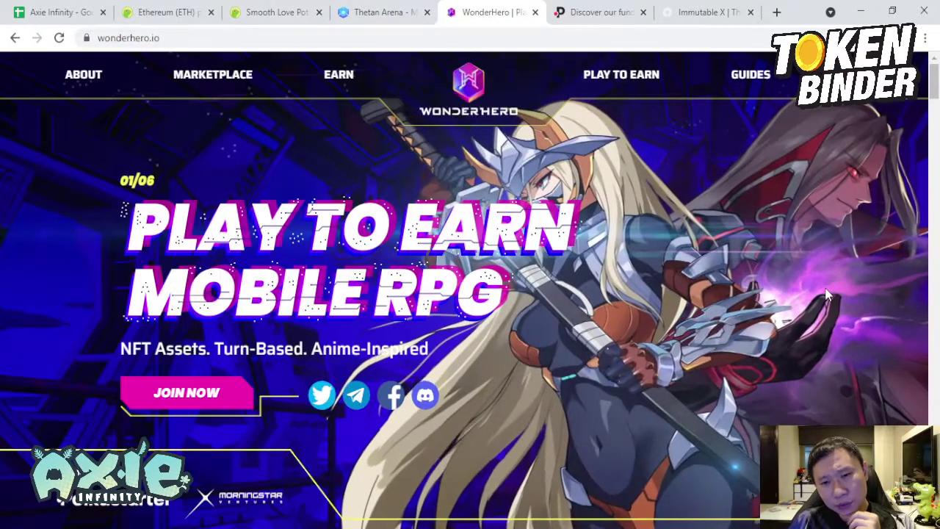
scroll(814, 293, "down", 3)
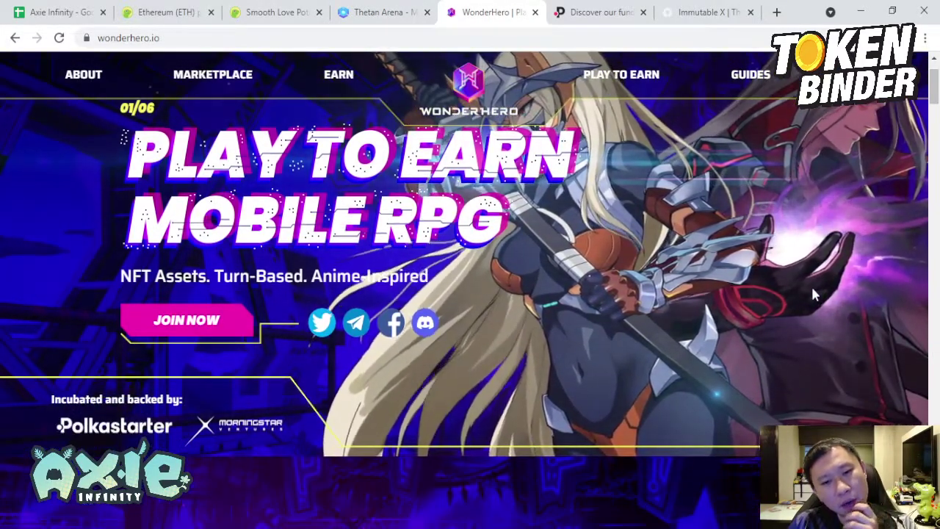
scroll(813, 294, "down", 8)
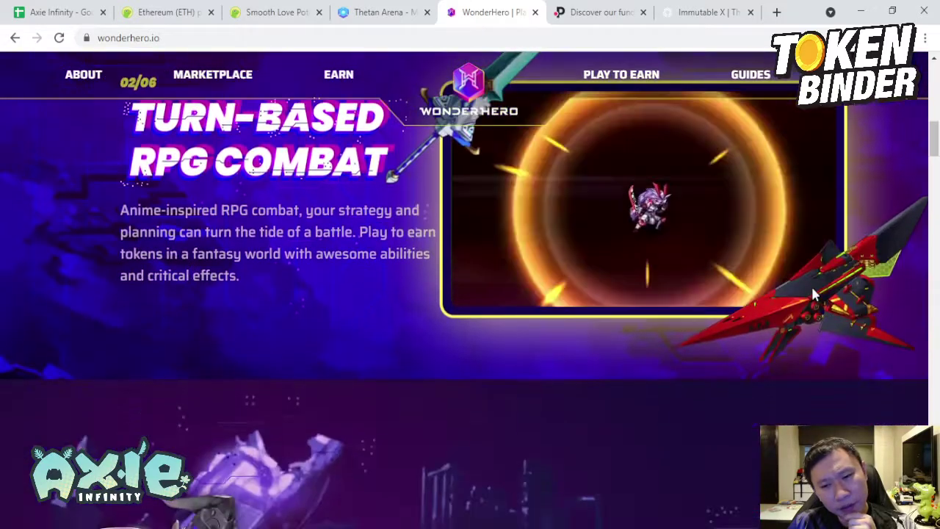
scroll(813, 294, "up", 5)
scroll(812, 291, "up", 6)
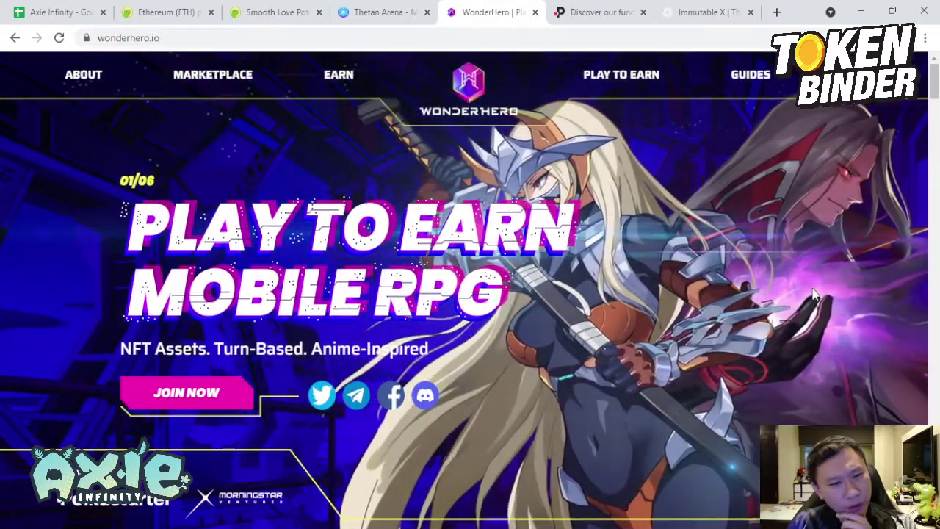
scroll(814, 293, "down", 9)
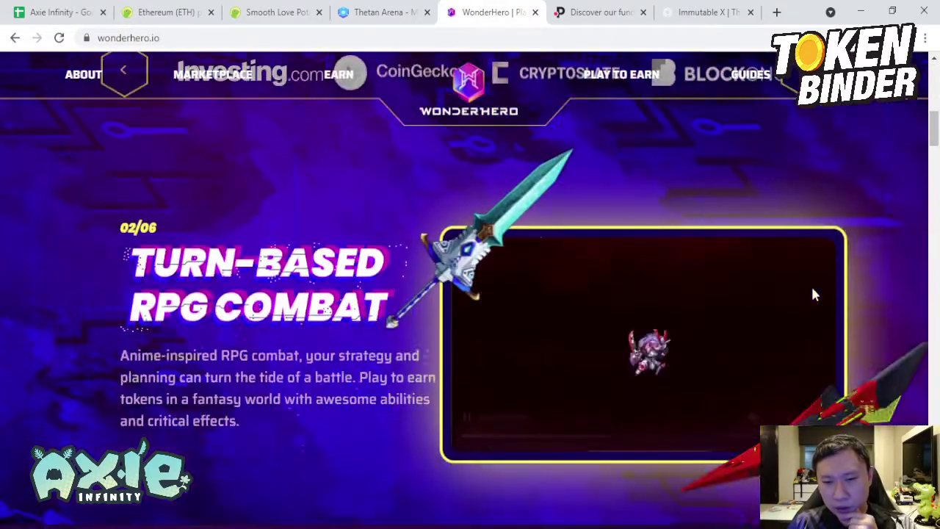
scroll(813, 294, "down", 7)
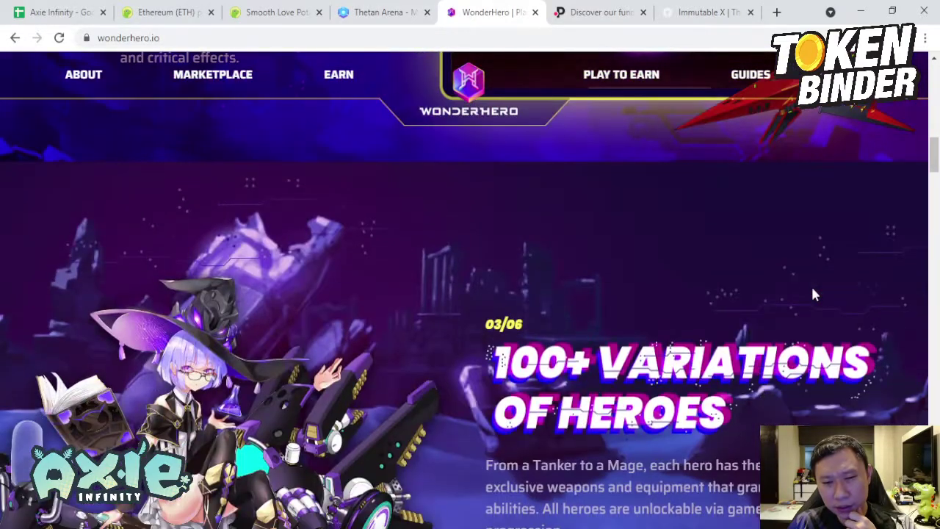
scroll(812, 294, "down", 3)
scroll(812, 293, "up", 6)
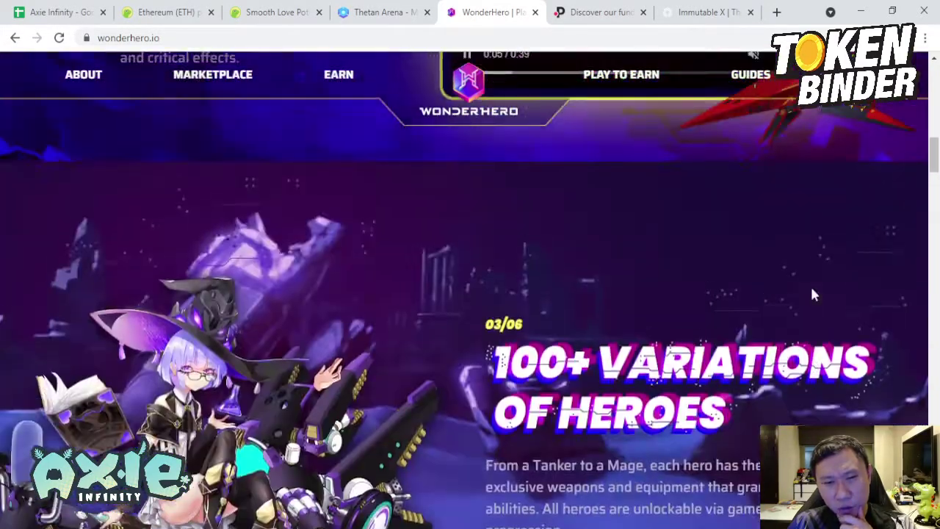
scroll(812, 294, "up", 5)
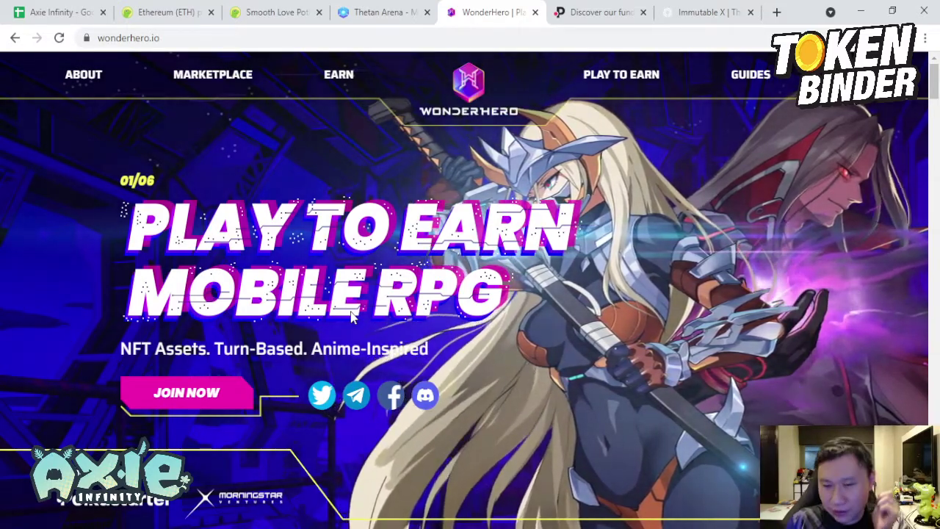
- Look through WonderHero's hero characters and its Play to Earn section, and return to the page's introduction
scroll(621, 260, "down", 15)
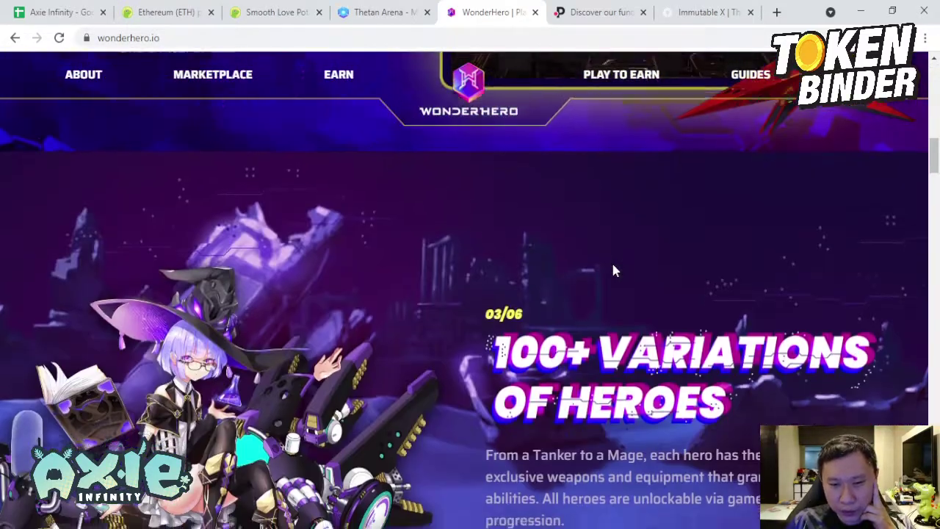
scroll(613, 263, "down", 10)
scroll(612, 264, "up", 12)
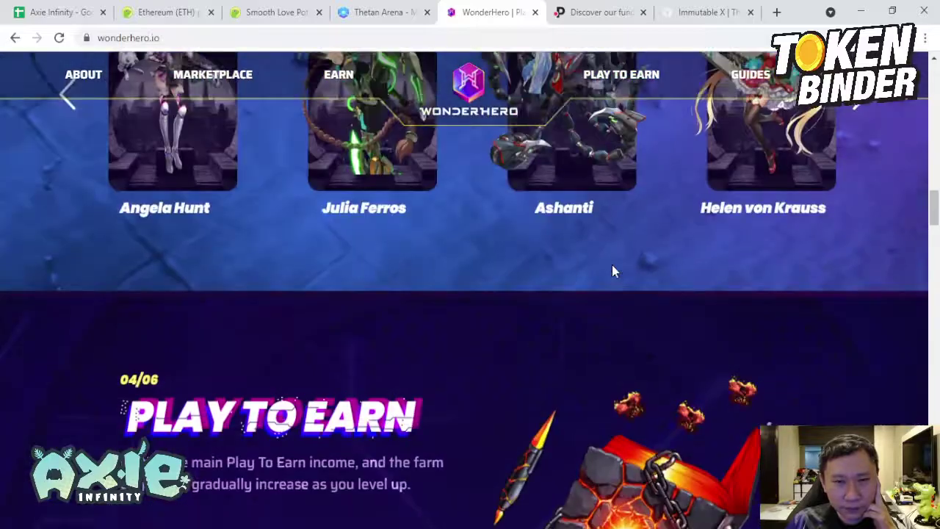
scroll(612, 266, "up", 10)
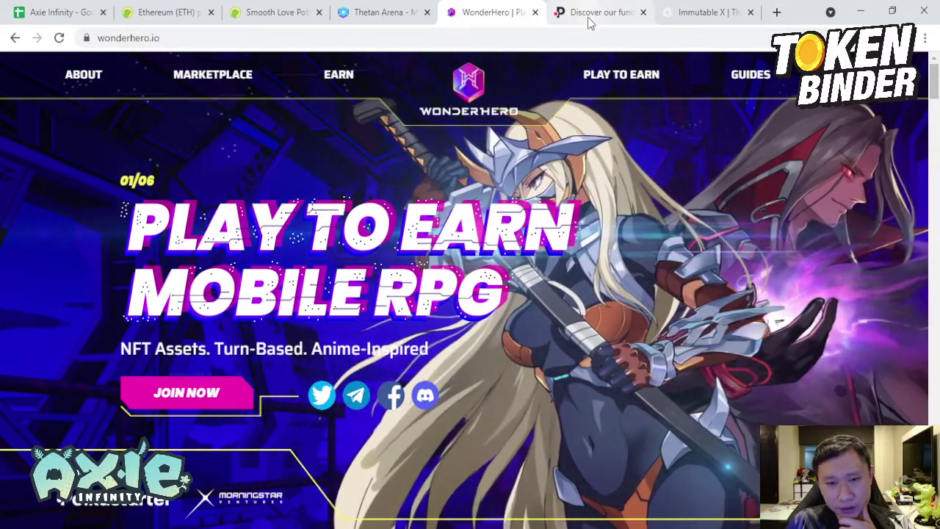
- Switch to Polkastarter's projects page and examine the upcoming projects with their whitelist status and allocations
left_click(565, 13)
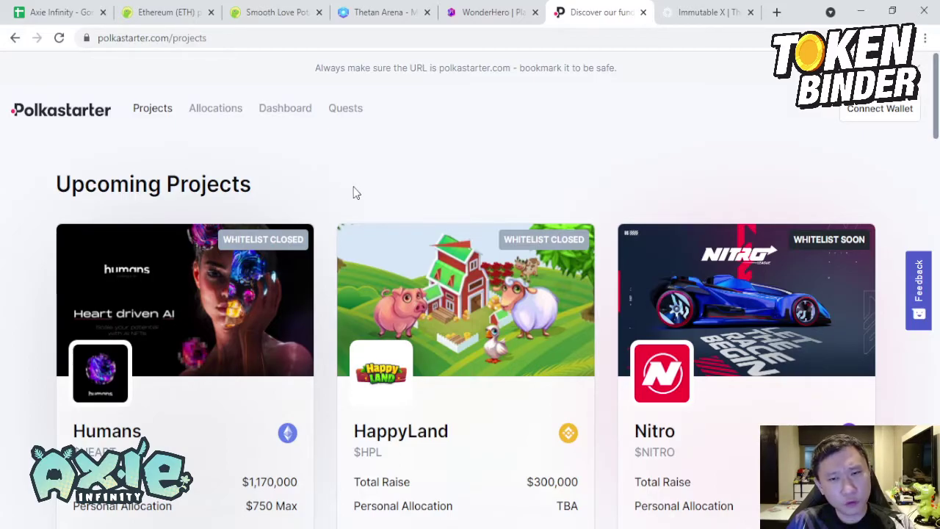
scroll(373, 193, "down", 4)
scroll(373, 194, "down", 9)
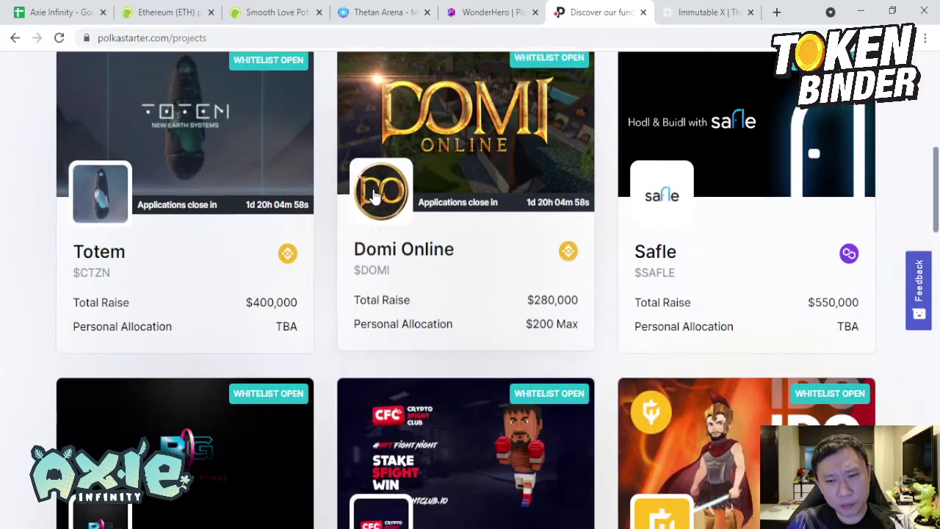
scroll(373, 195, "up", 11)
scroll(373, 196, "up", 2)
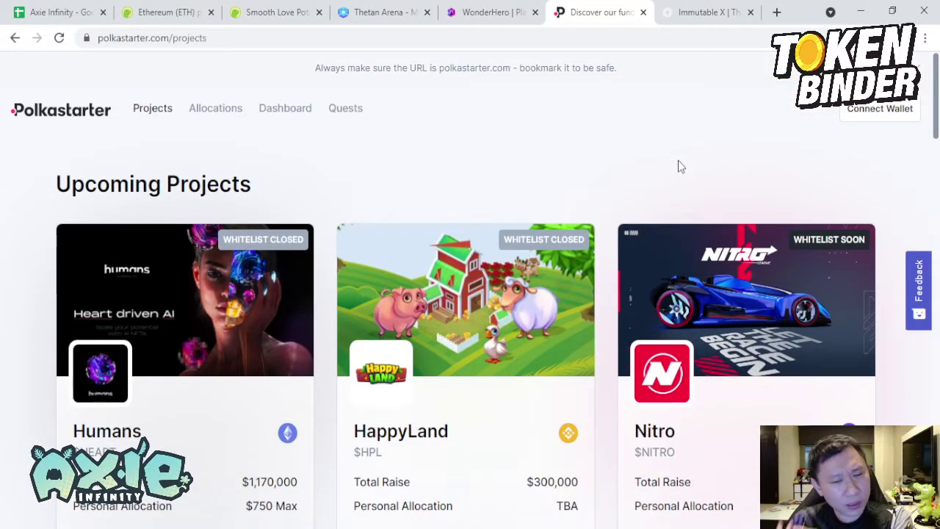
scroll(516, 190, "down", 3)
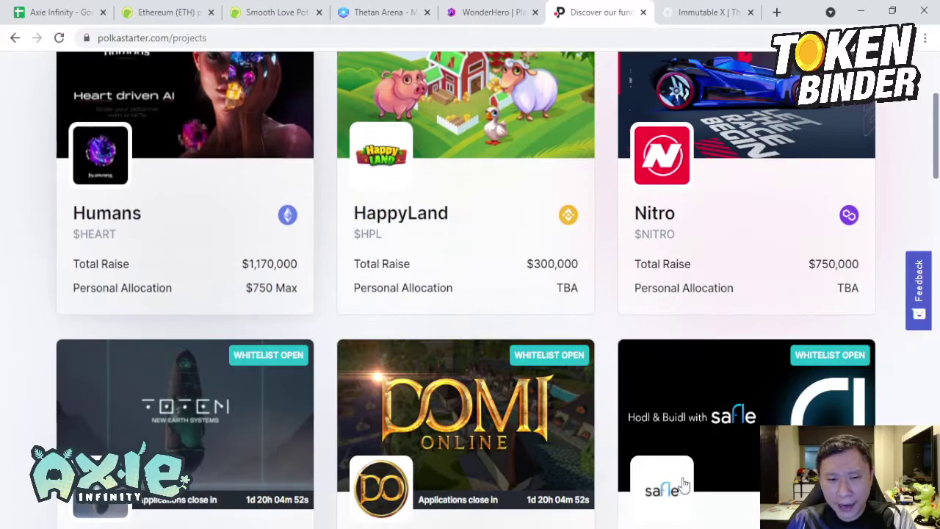
scroll(428, 189, "up", 3)
scroll(717, 298, "down", 10)
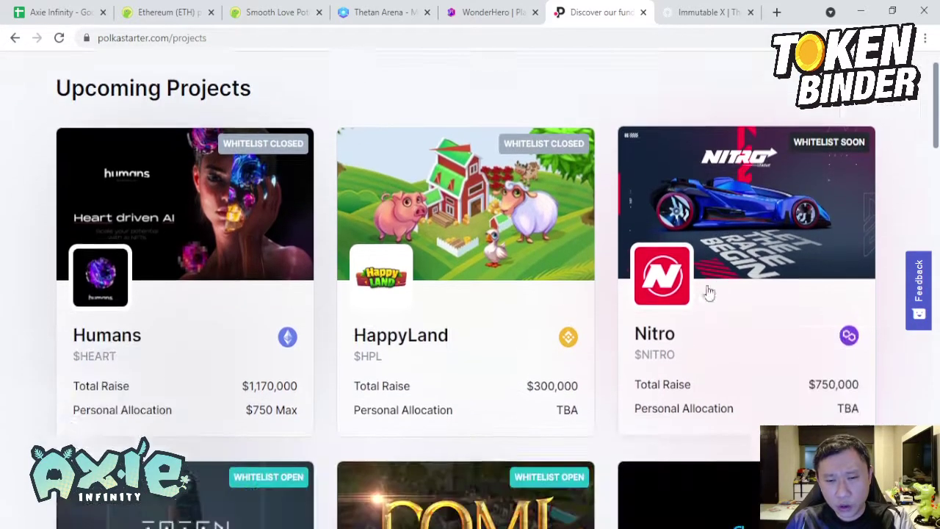
scroll(674, 278, "down", 3)
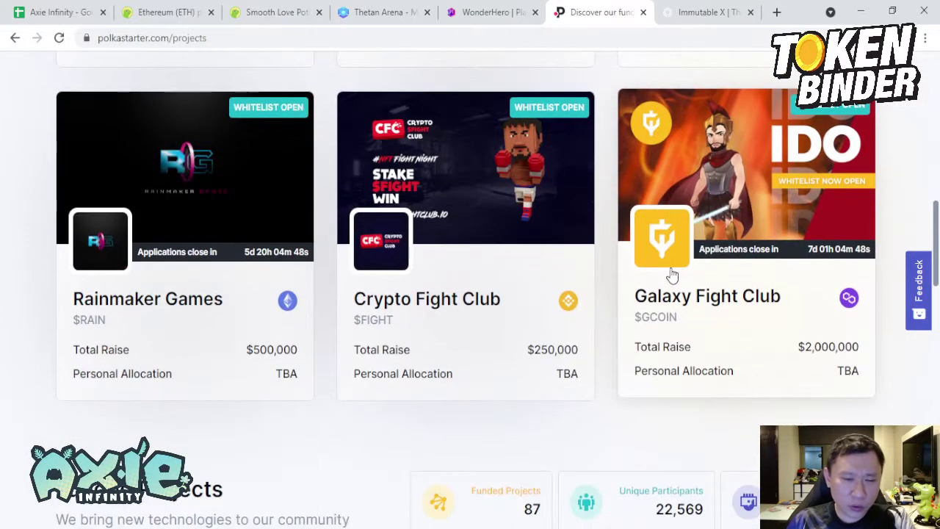
scroll(669, 272, "up", 8)
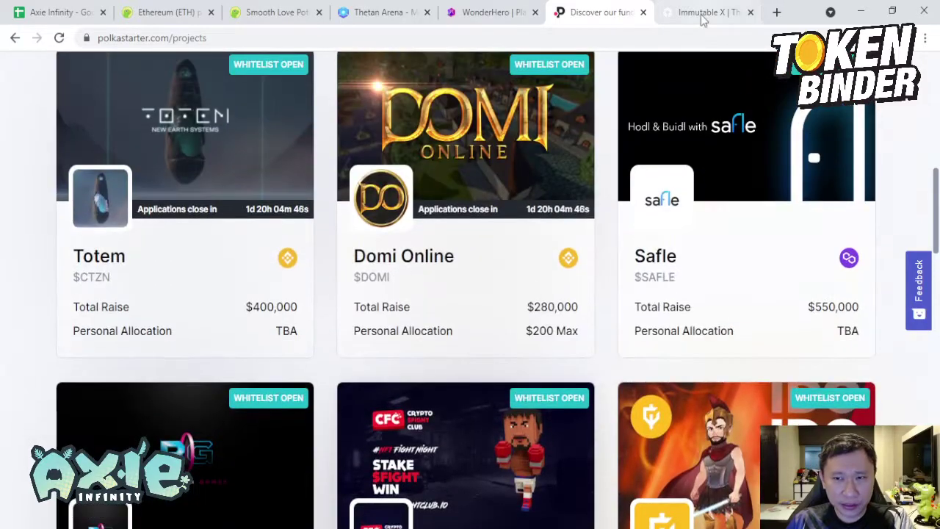
- Open the marketplace from the Immutable X website and examine its featured collections, including Gods Unchained and Guild of Guardians Heroes
scroll(715, 305, "up", 1)
key("ctrl+Tab")
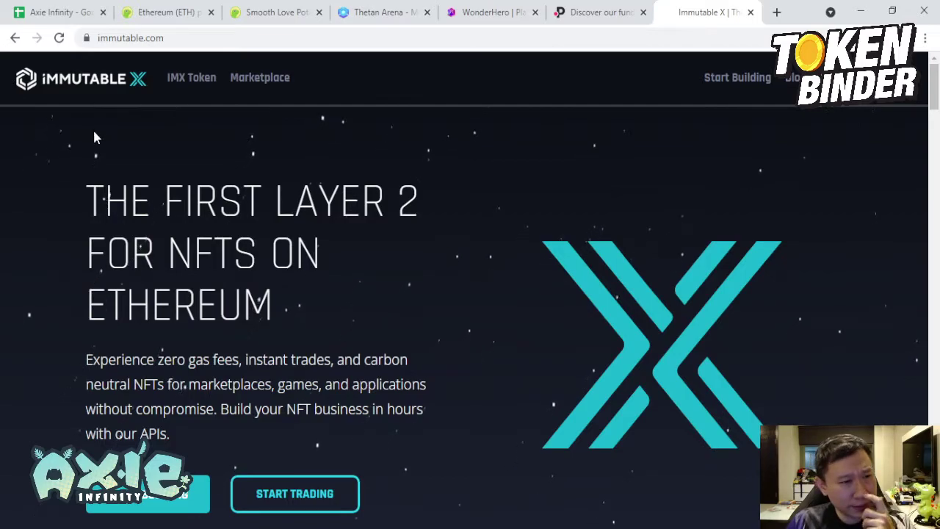
left_click(270, 80)
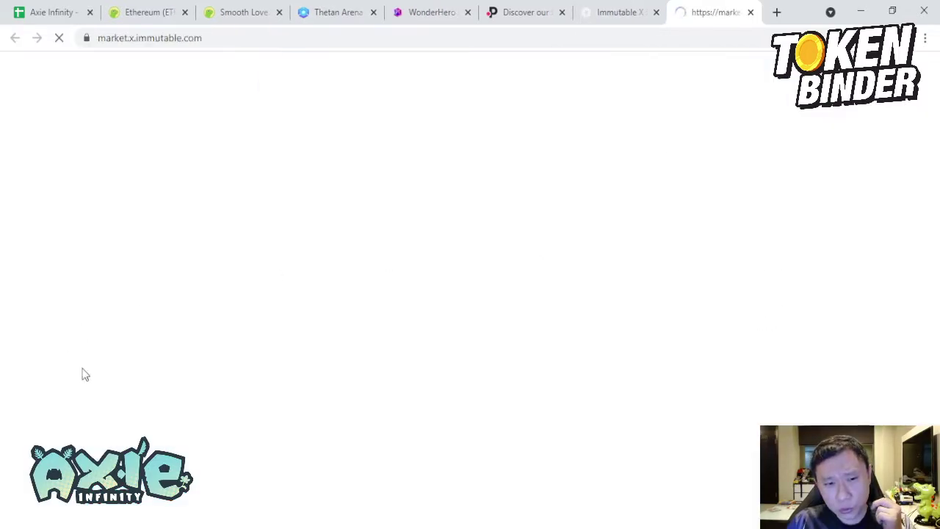
scroll(481, 300, "down", 3)
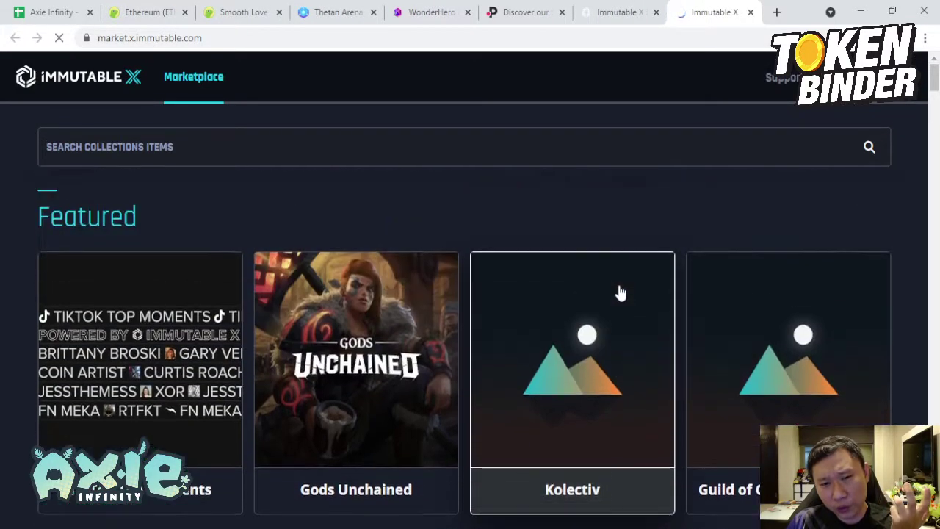
scroll(535, 323, "down", 4)
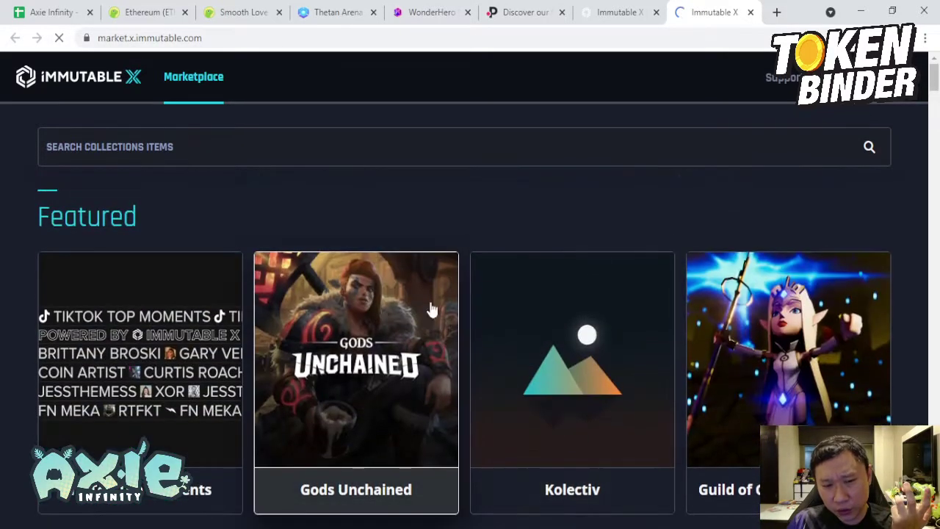
scroll(531, 312, "down", 2)
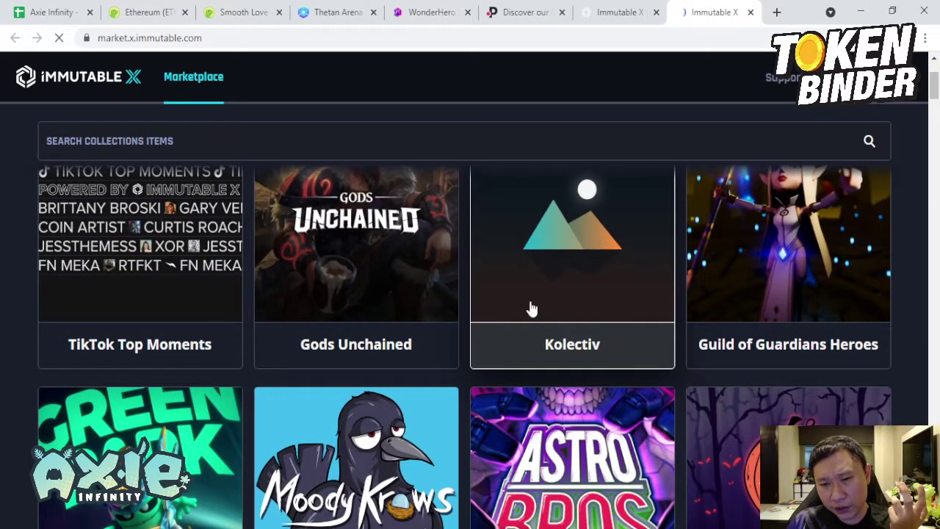
scroll(661, 294, "down", 2)
scroll(695, 335, "up", 1)
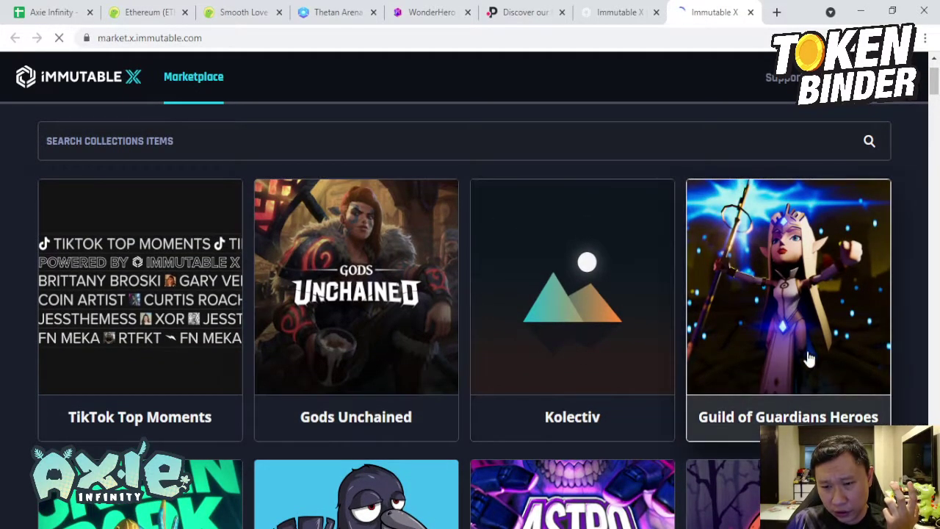
- Browse the remaining featured collections and the All Collections list down to the Immutable Apes X and Immutable Giraffes entries
scroll(524, 310, "down", 8)
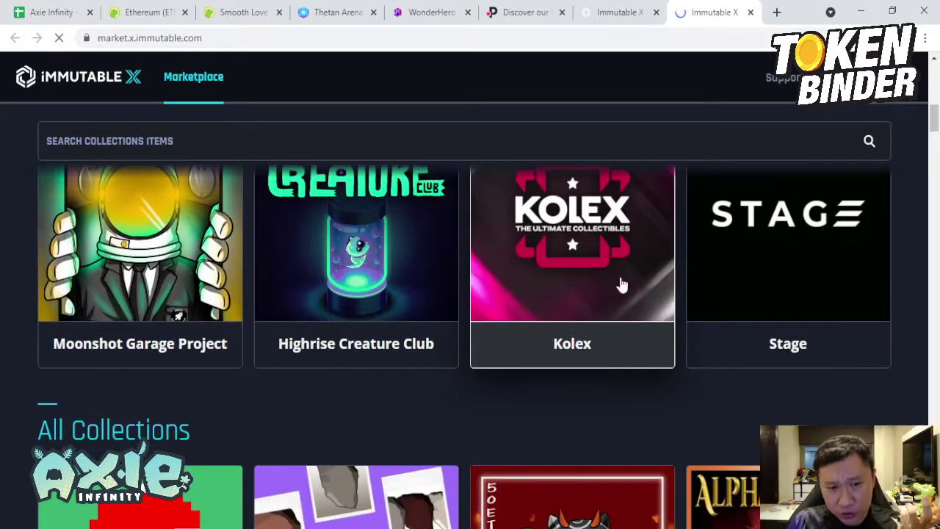
scroll(620, 284, "down", 10)
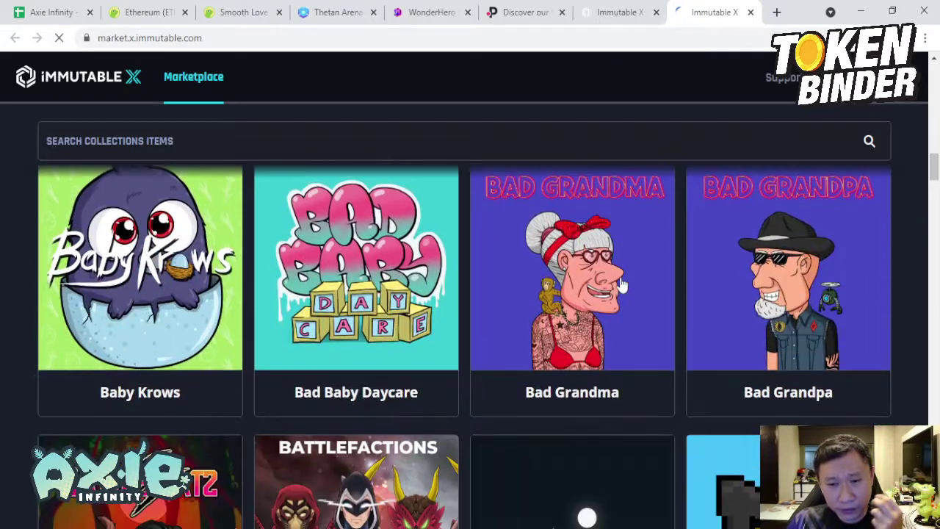
scroll(620, 285, "down", 9)
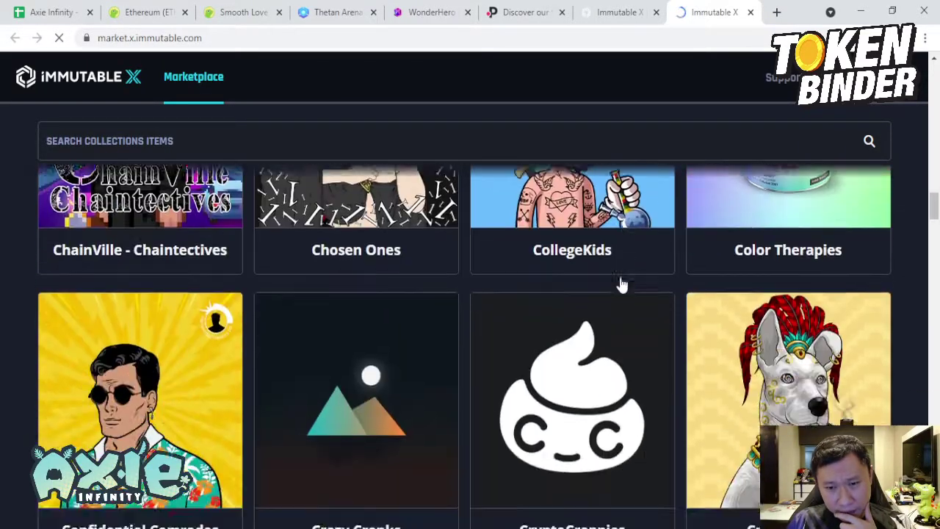
scroll(620, 284, "down", 6)
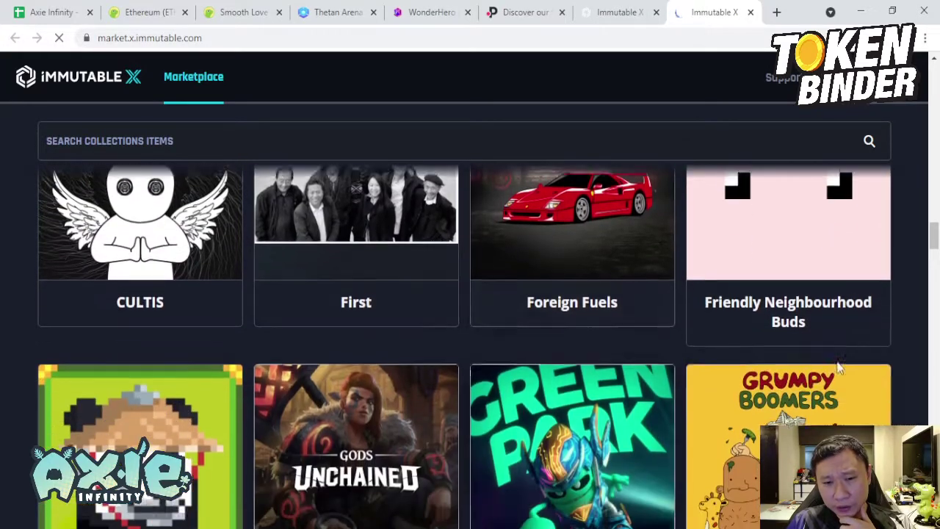
scroll(808, 388, "down", 6)
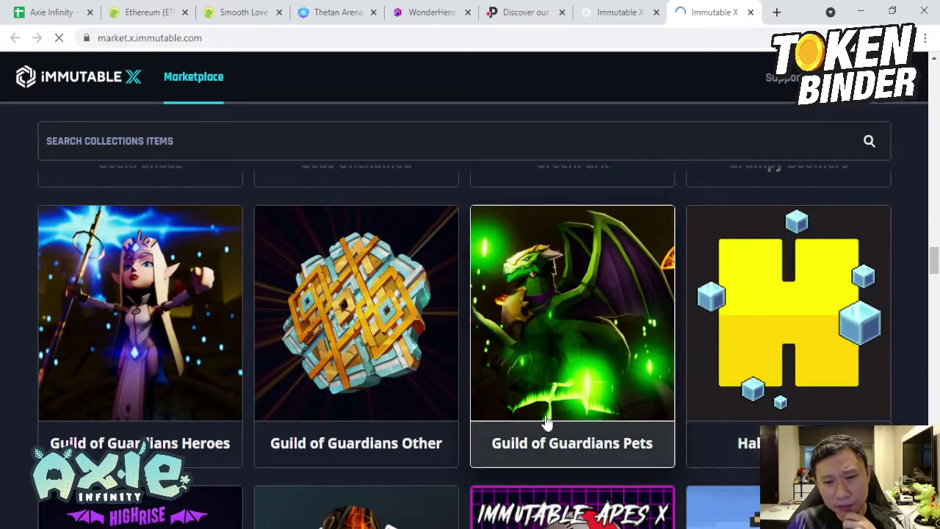
scroll(547, 420, "down", 5)
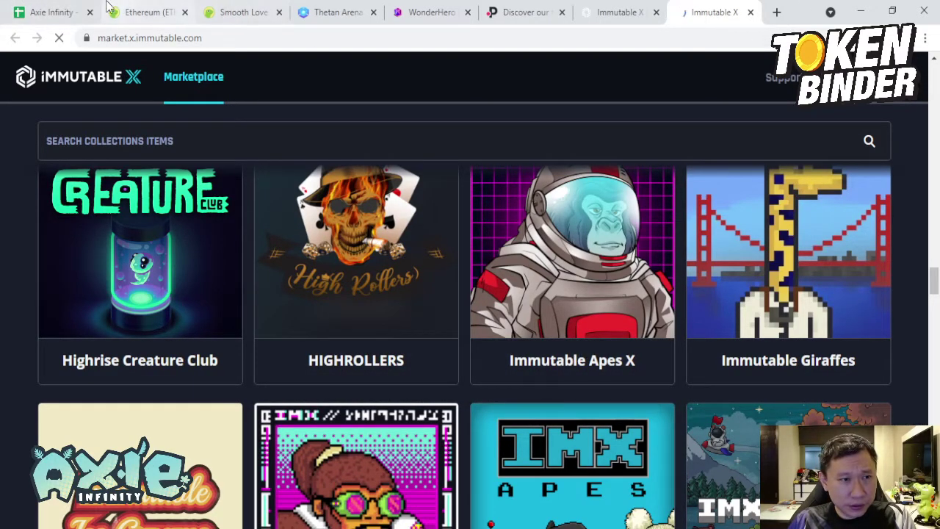
- Switch to the Axie Infinity spreadsheet and review the Week 20 recap's current holdings from EmberSword down to Thetan
left_click(33, 9)
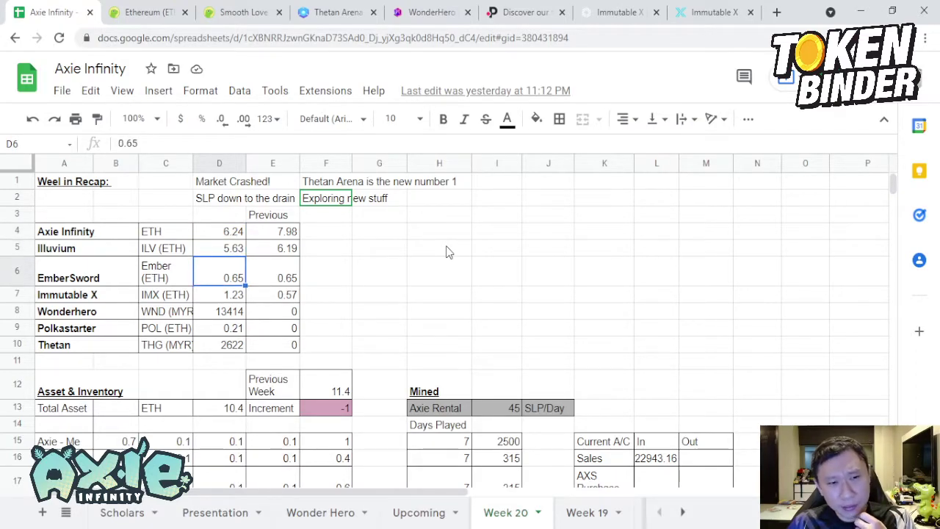
scroll(448, 252, "down", 1)
scroll(448, 252, "up", 1)
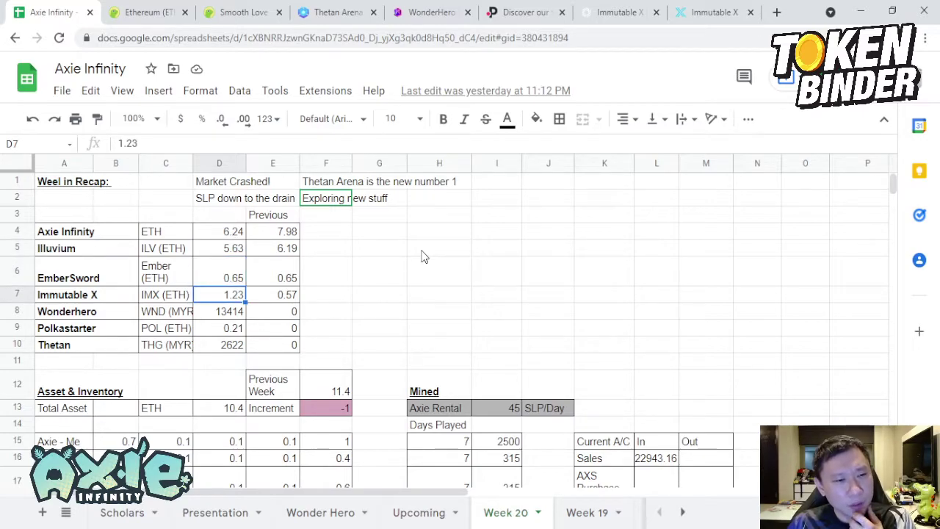
key("Down")
key("Down")
key("Down")
key("Up")
key("Up")
key("Up")
key("Down")
key("Down")
key("Up")
key("Down")
key("Down")
key("Up")
key("Down")
key("Down")
- Go to the weekly exchange and total value table and inspect the ETH inventory formula in cell B41 and its Inventory (-40%) label
scroll(422, 256, "down", 5)
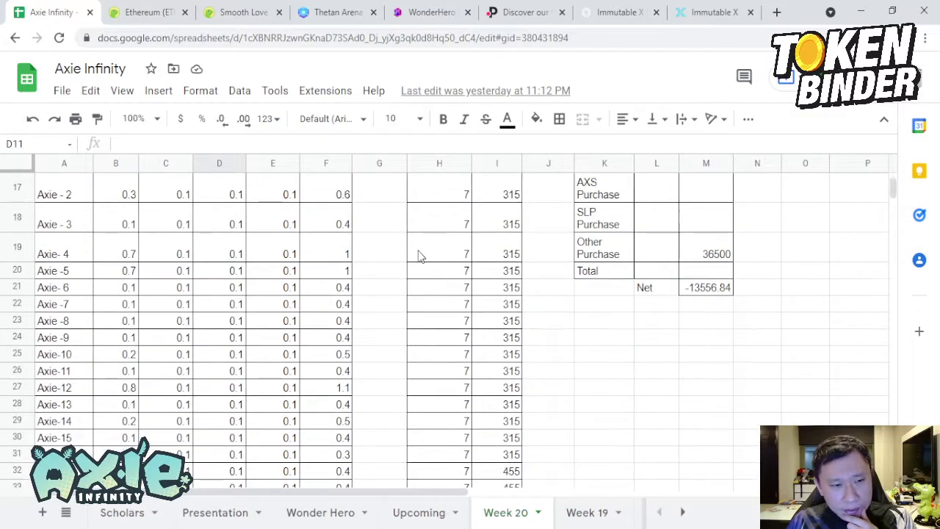
scroll(231, 338, "down", 5)
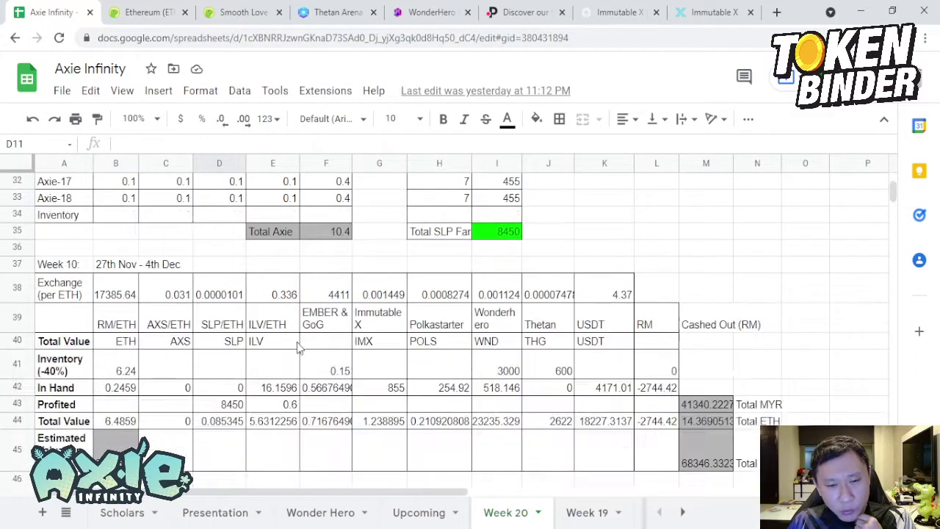
left_click(107, 391)
left_click(131, 375)
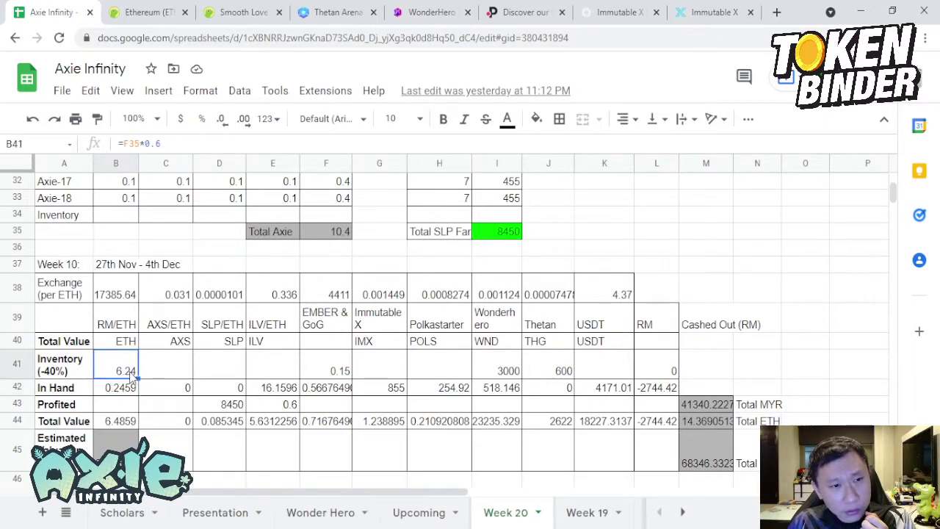
left_click(73, 371)
- Review the Asset & Inventory and Mined sections against the recap above and the weekly total value table below
scroll(514, 252, "up", 6)
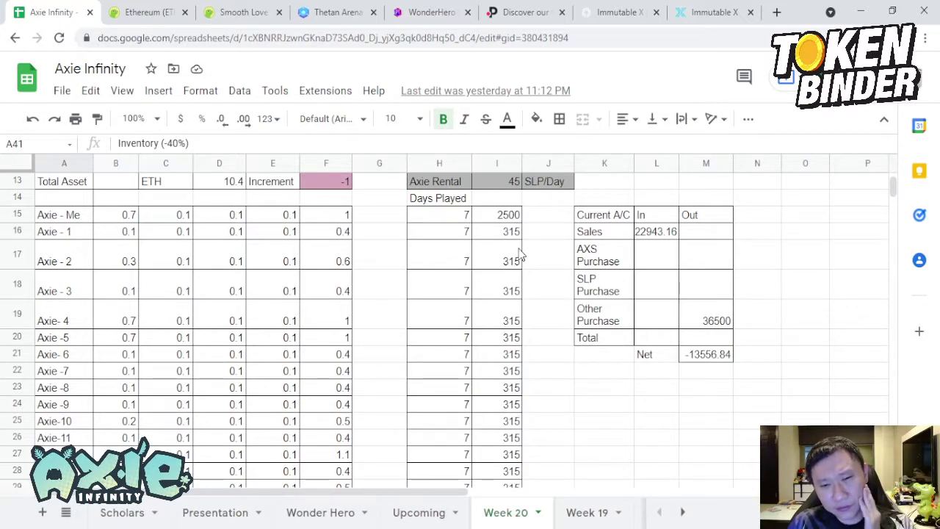
scroll(519, 254, "up", 2)
scroll(518, 253, "down", 4)
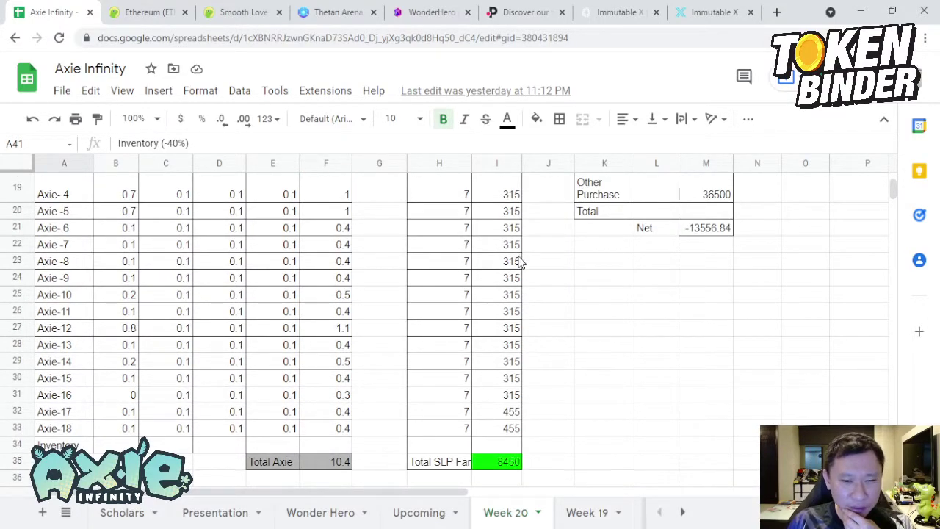
scroll(519, 257, "down", 4)
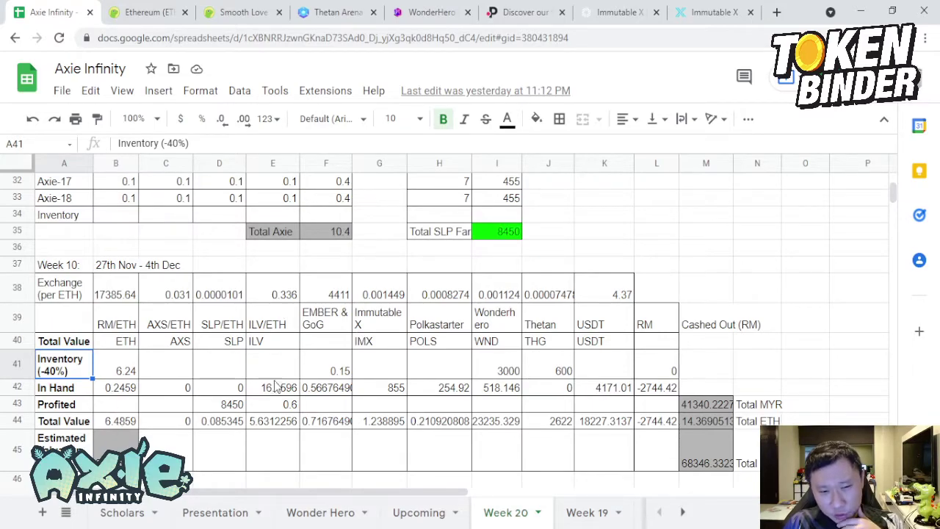
scroll(279, 388, "up", 1)
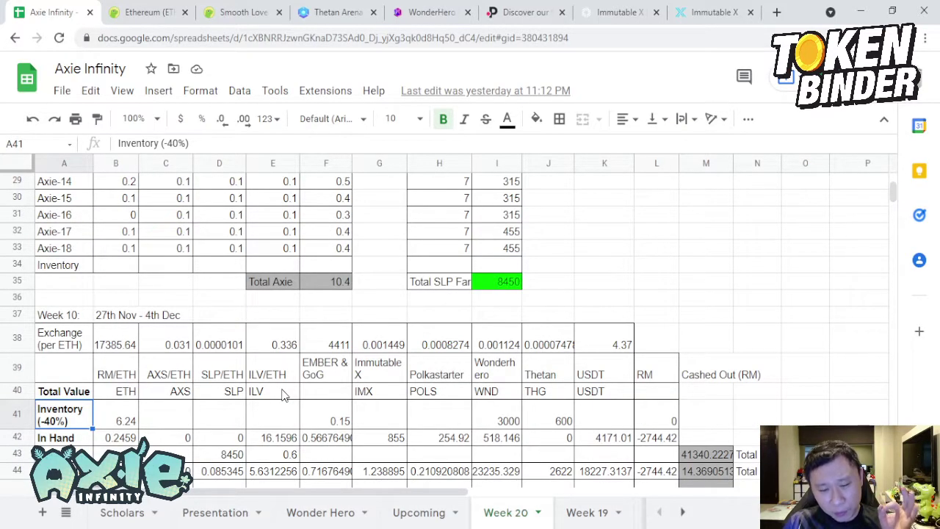
scroll(284, 395, "down", 2)
scroll(285, 395, "up", 12)
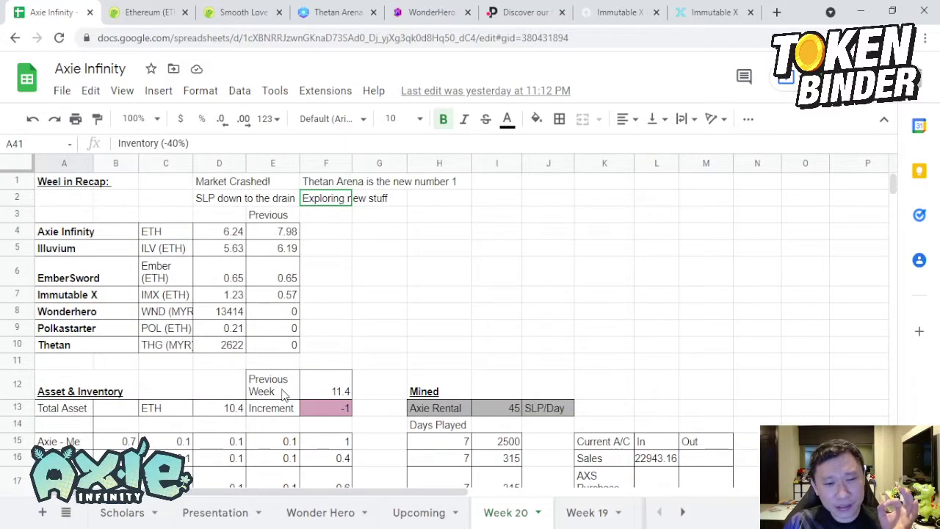
scroll(285, 395, "down", 2)
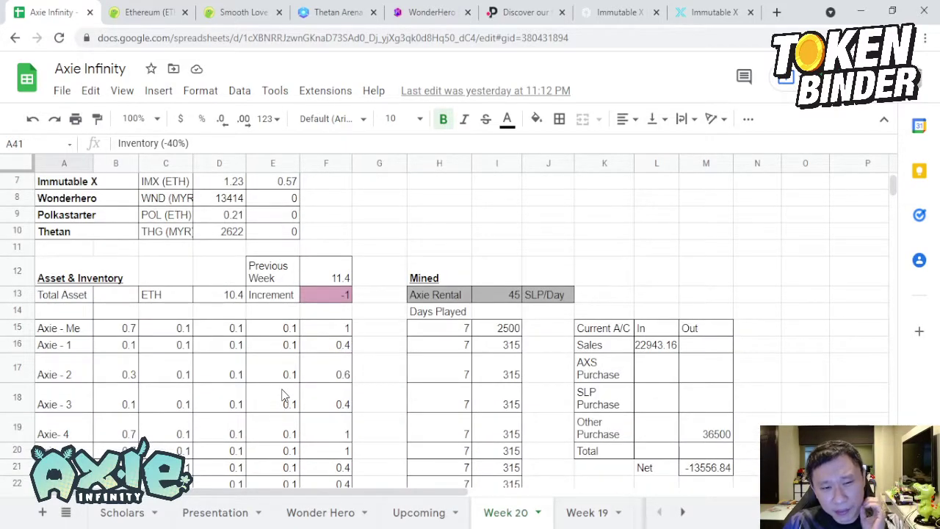
scroll(285, 395, "down", 5)
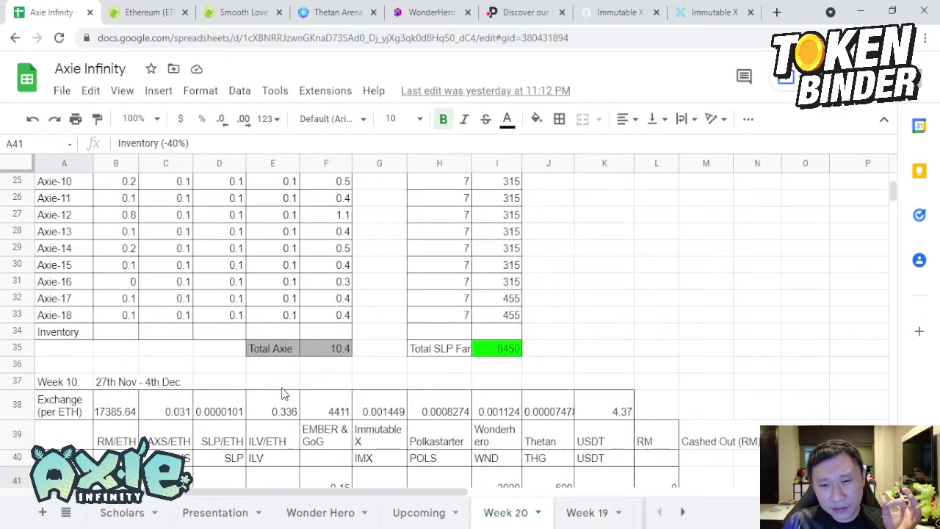
scroll(285, 395, "down", 2)
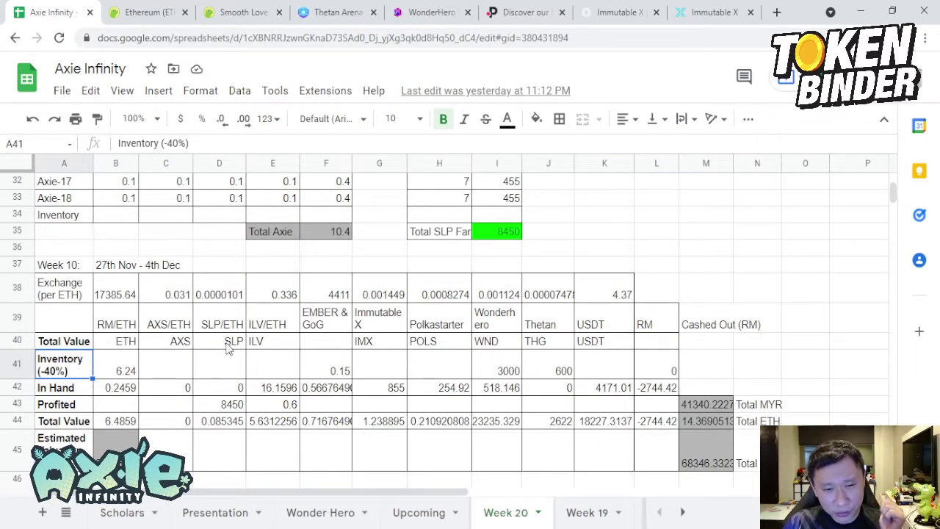
- Inspect the ILV column's In Hand and Profited cells in the weekly total value table
left_click(328, 350)
key("Left")
key("Down")
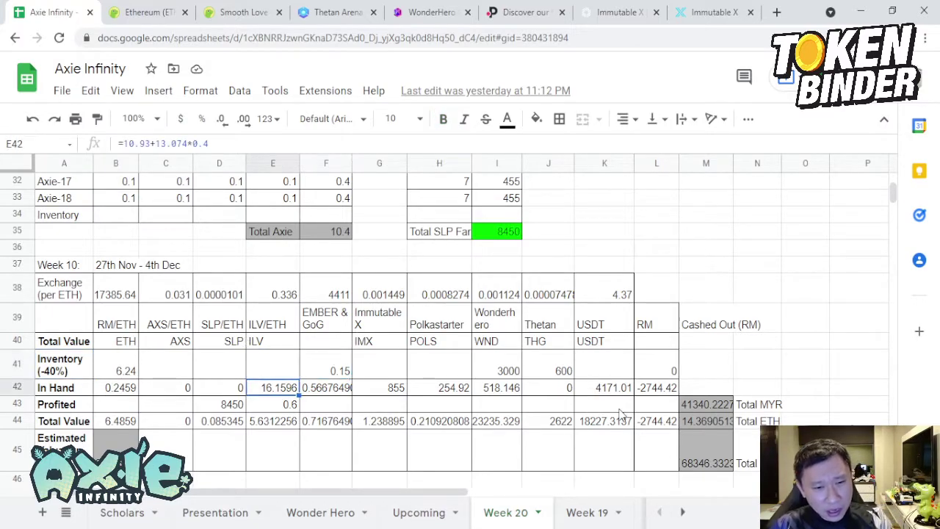
key("Down")
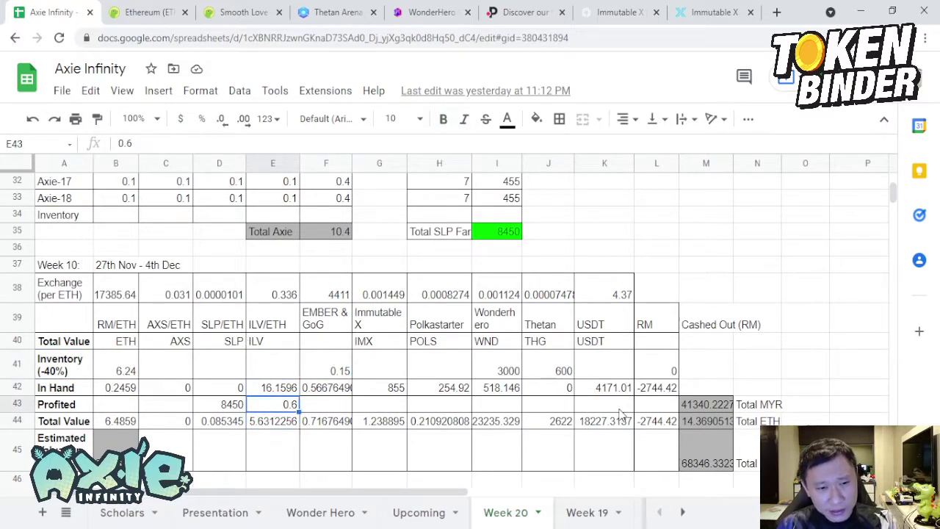
key("Up")
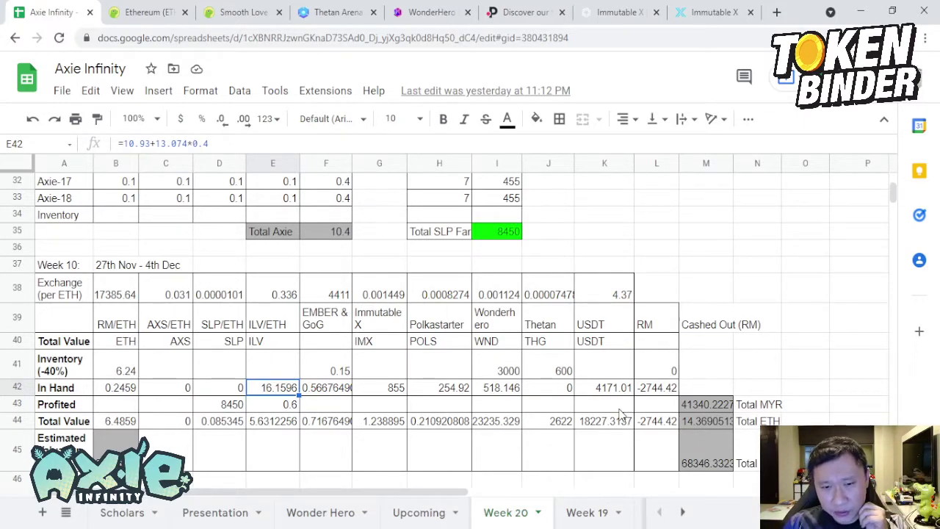
- Go through the holdings from Ember & GoG across to RM in the value table, and inspect the USDT In Hand formula
key("Right")
key("Right")
key("Right")
key("Right")
key("Up")
key("Right")
key("Down")
key("Right")
key("Right")
key("Left")
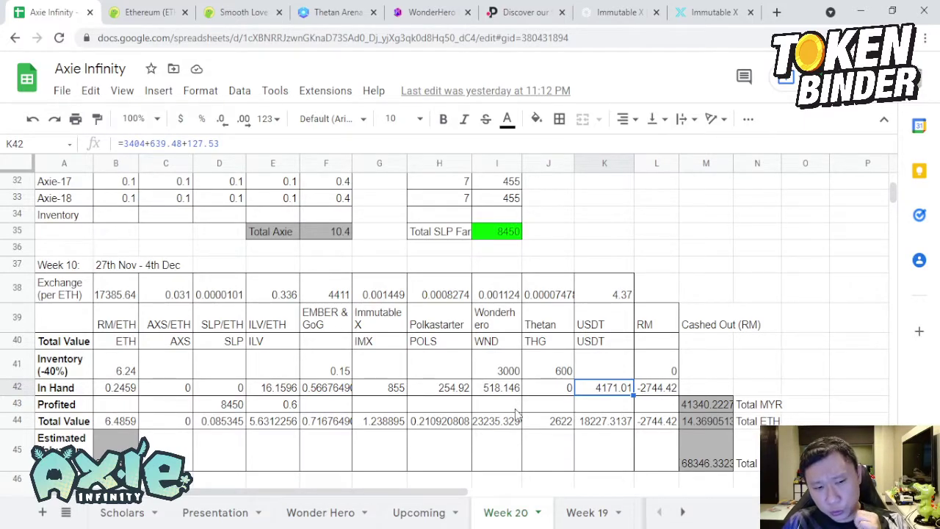
- Inspect the current week's Total Profit and ROI formulas in the capital summary table
scroll(516, 415, "down", 5)
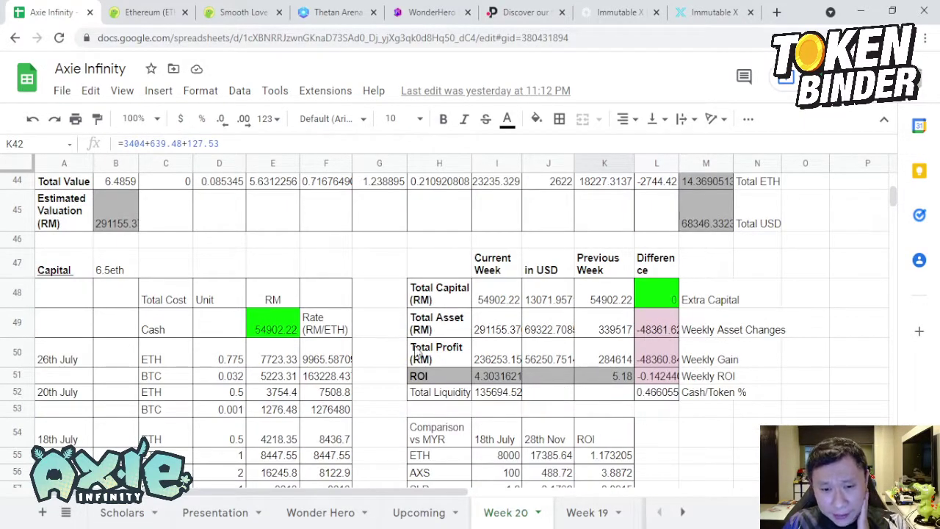
left_click(448, 376)
left_click(506, 365)
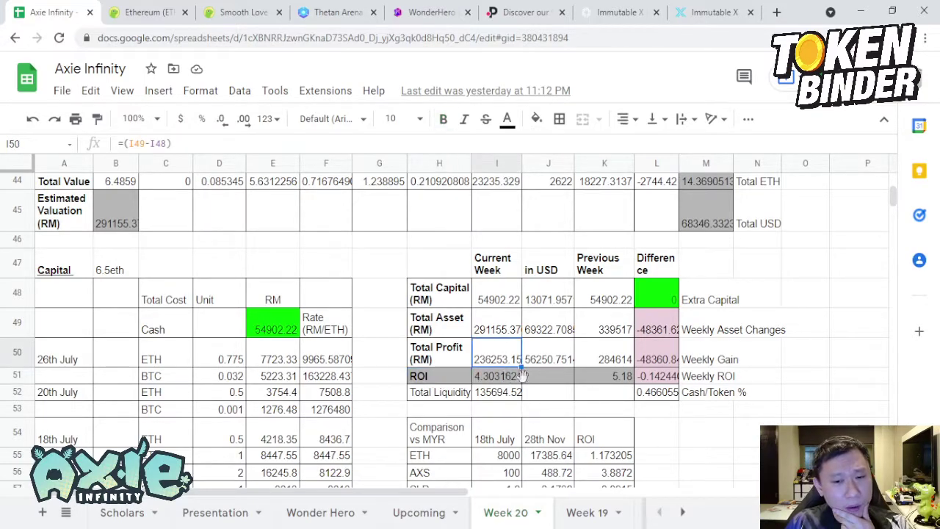
left_click(511, 380)
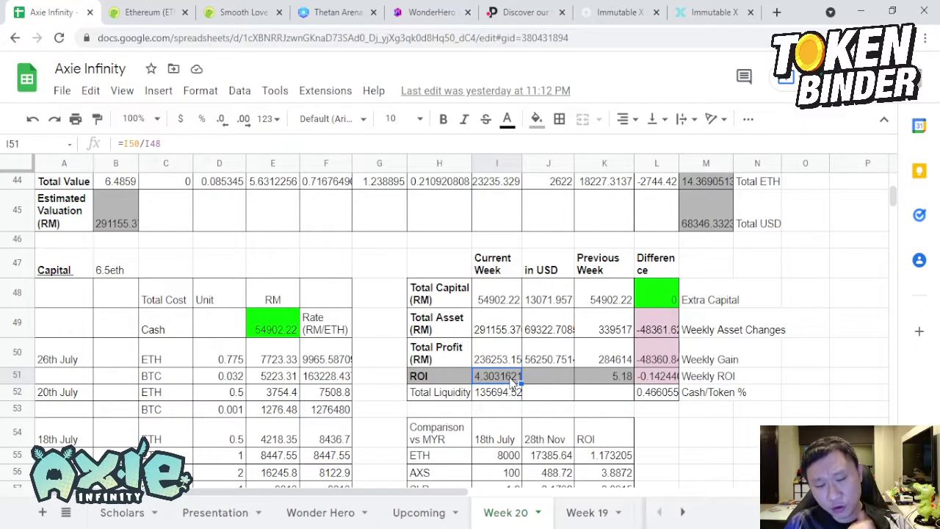
- Review the value table and the Comparison vs MYR table, and return to the current and previous week's ROI row
scroll(505, 381, "up", 2)
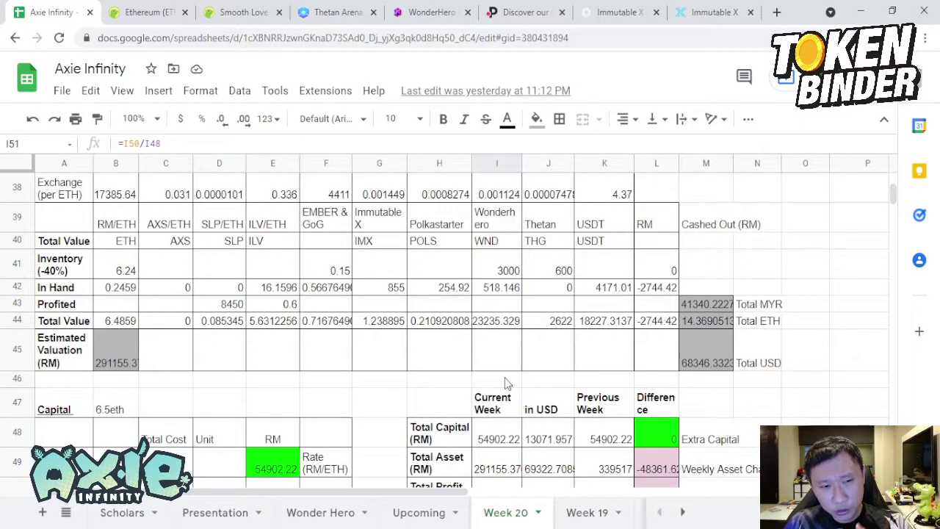
scroll(505, 382, "up", 5)
scroll(439, 346, "down", 8)
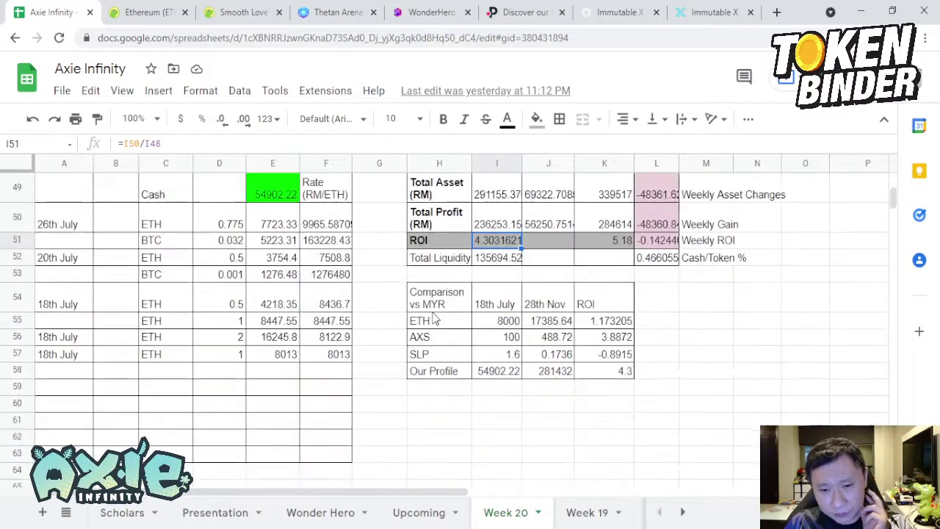
scroll(514, 323, "up", 1)
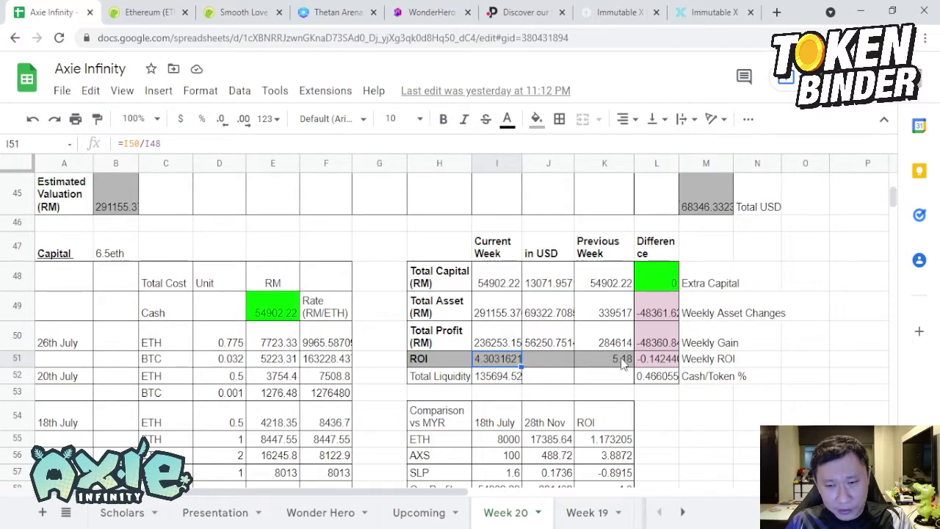
- Compare the token holdings in the total value table with the weekly asset, profit and ROI figures in the capital summary
scroll(646, 362, "down", 1)
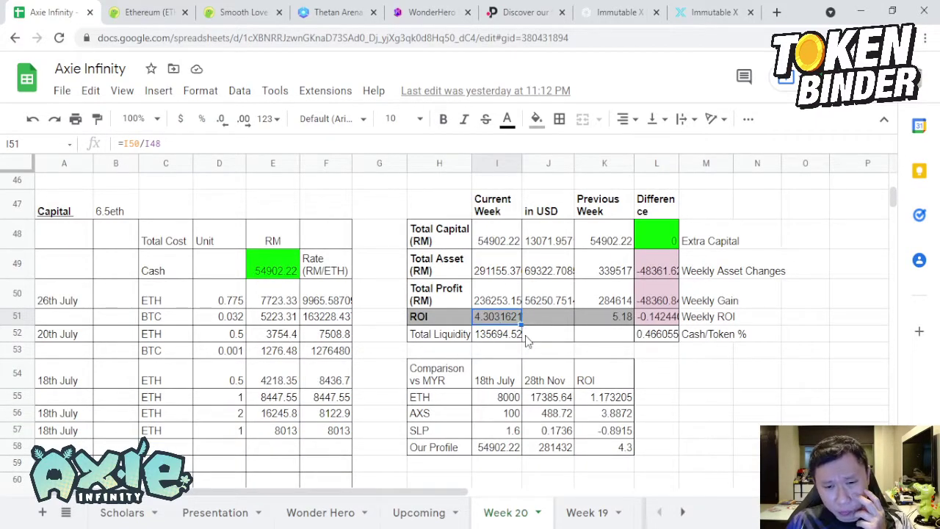
scroll(467, 347, "up", 1)
scroll(467, 347, "up", 5)
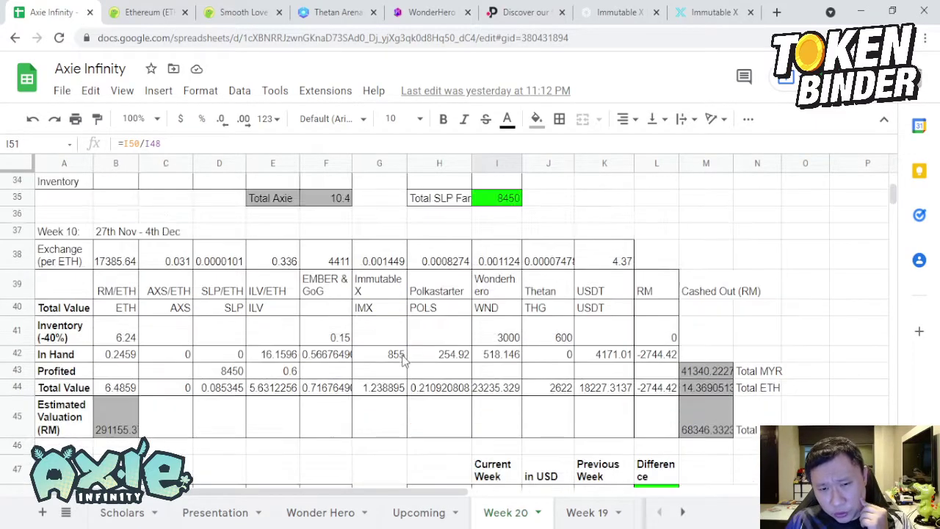
scroll(402, 359, "down", 5)
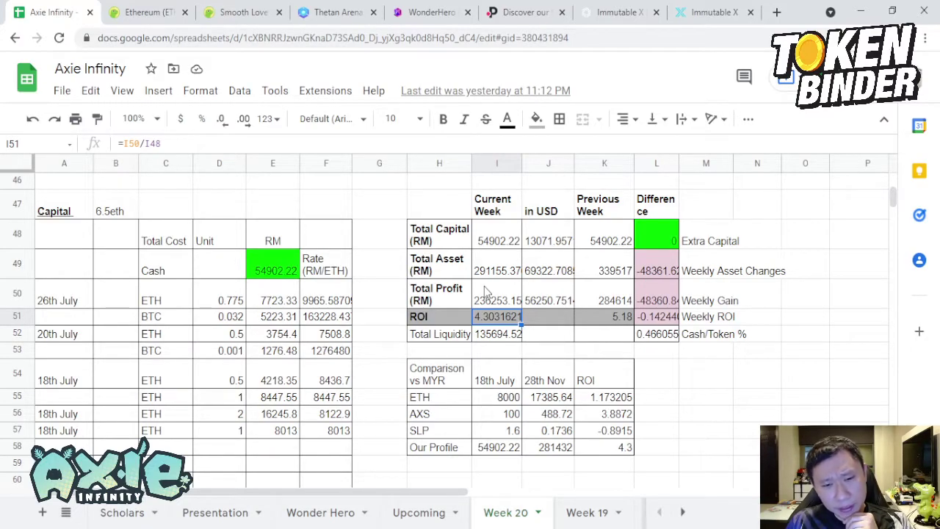
scroll(524, 338, "up", 3)
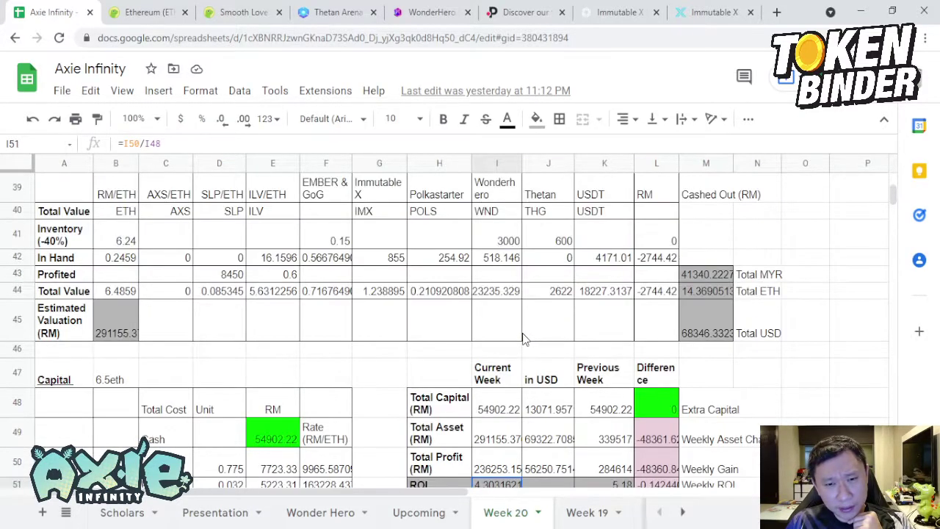
scroll(524, 339, "up", 2)
scroll(523, 339, "down", 4)
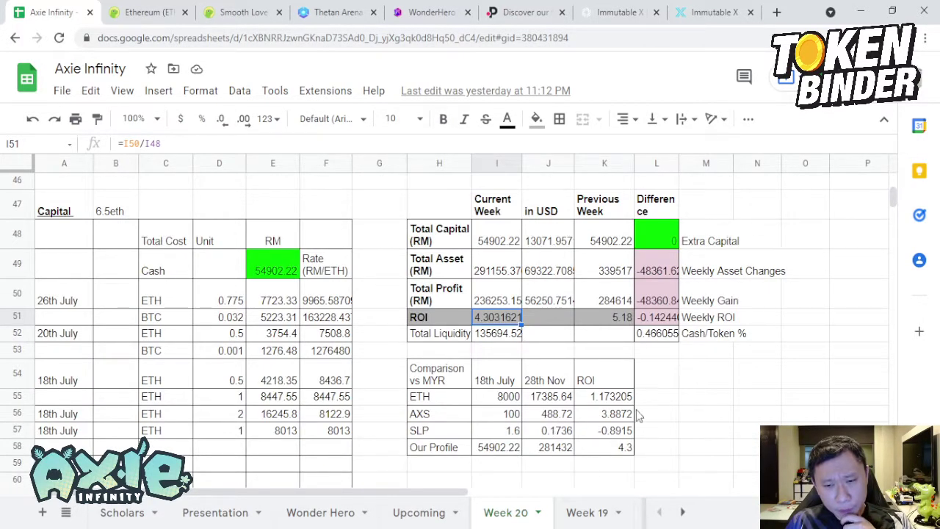
- Inspect the ETH ROI formula in the Comparison vs MYR table, and look over the Axie inventory, mined SLP and sales tables
left_click(611, 400)
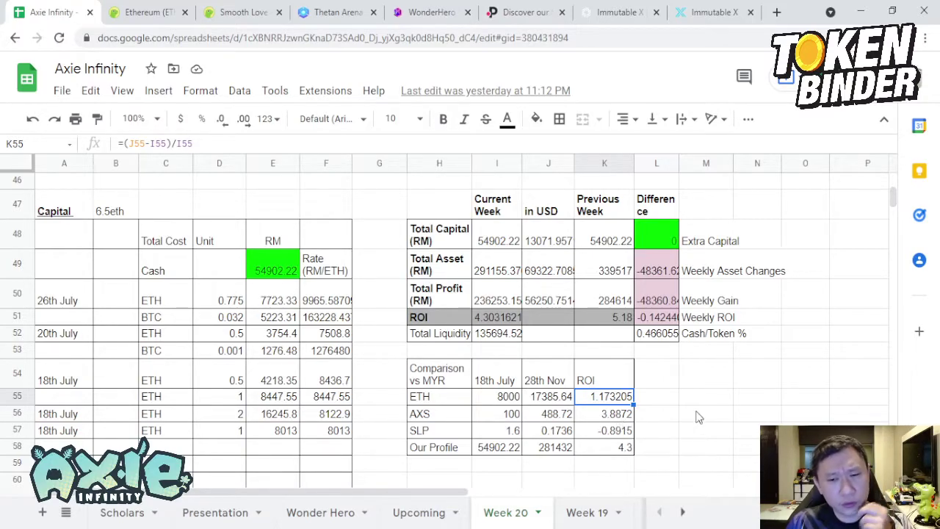
scroll(649, 422, "down", 1)
scroll(649, 422, "down", 1)
scroll(649, 422, "up", 9)
scroll(649, 423, "up", 8)
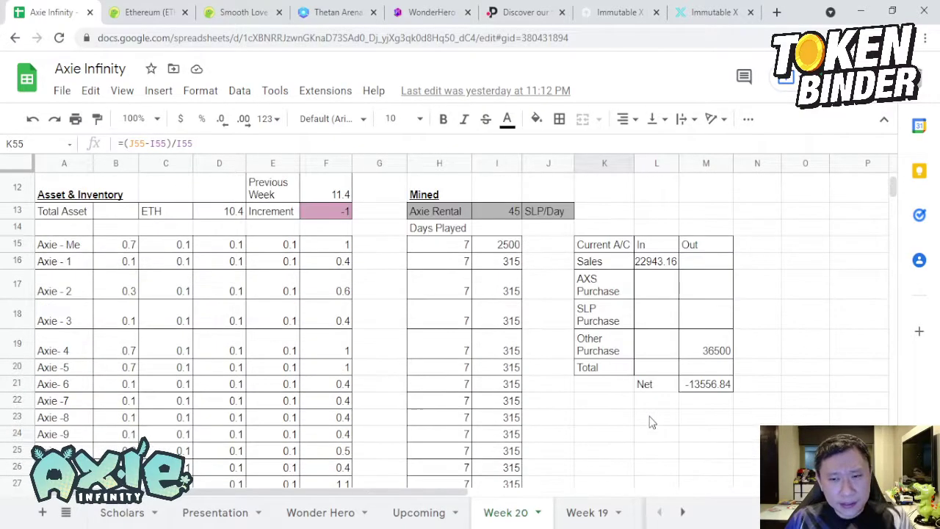
scroll(621, 362, "down", 14)
scroll(620, 361, "down", 3)
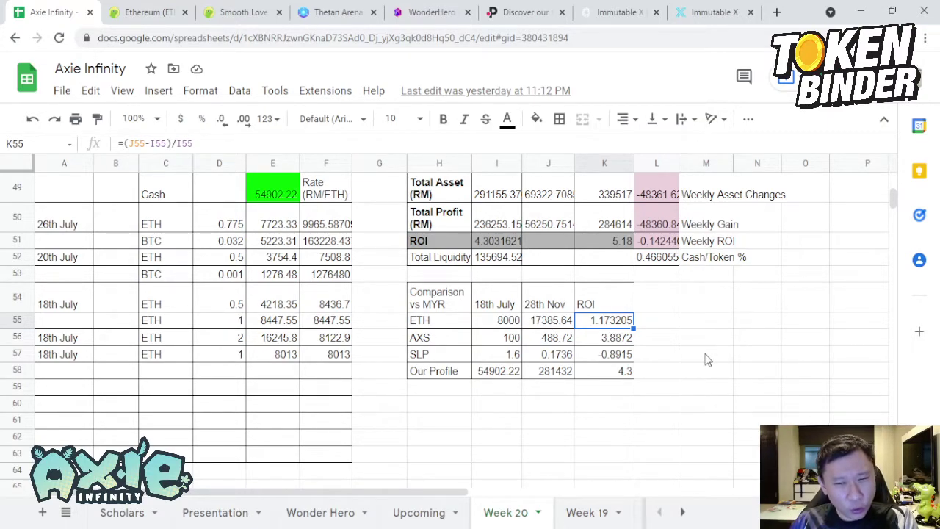
- Go back to the weekly recap and check Axie Infinity's current ETH value against the previous week
scroll(657, 360, "up", 7)
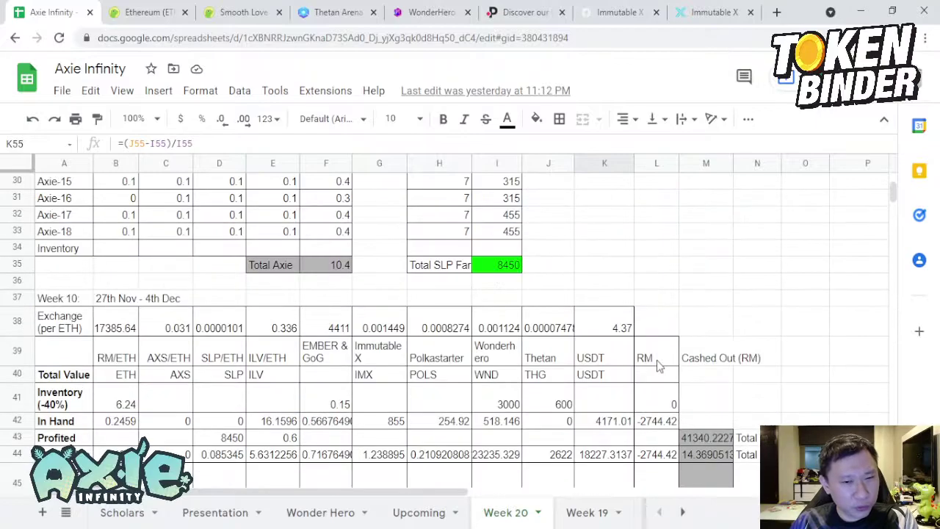
scroll(656, 360, "up", 3)
scroll(184, 411, "up", 4)
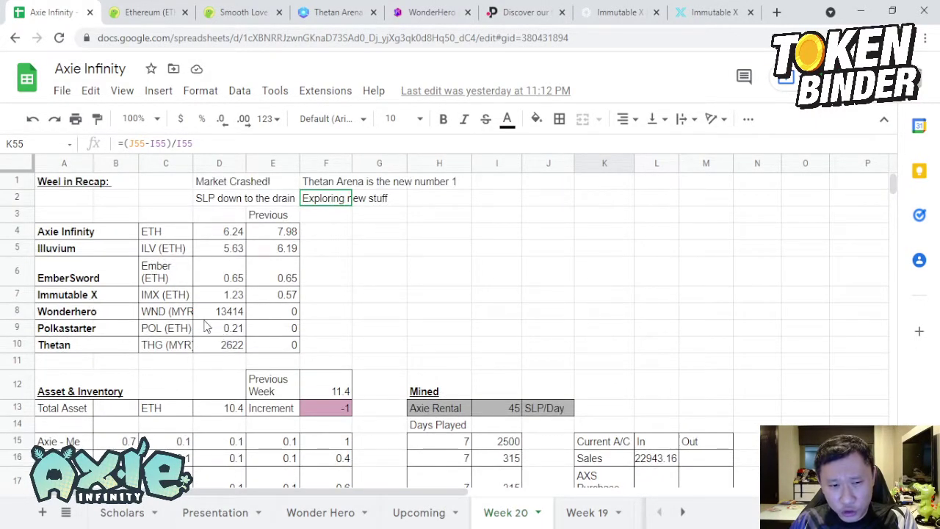
left_click(242, 233)
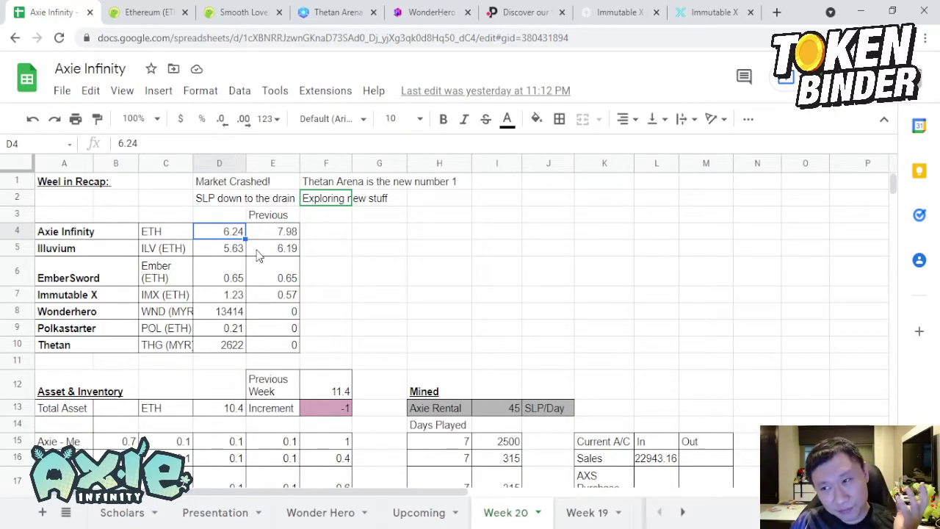
- Review the capital summary and Comparison vs MYR tables again, and go back up to the Axie inventory totals
scroll(257, 254, "down", 15)
scroll(257, 254, "up", 3)
scroll(257, 253, "up", 3)
scroll(256, 249, "down", 3)
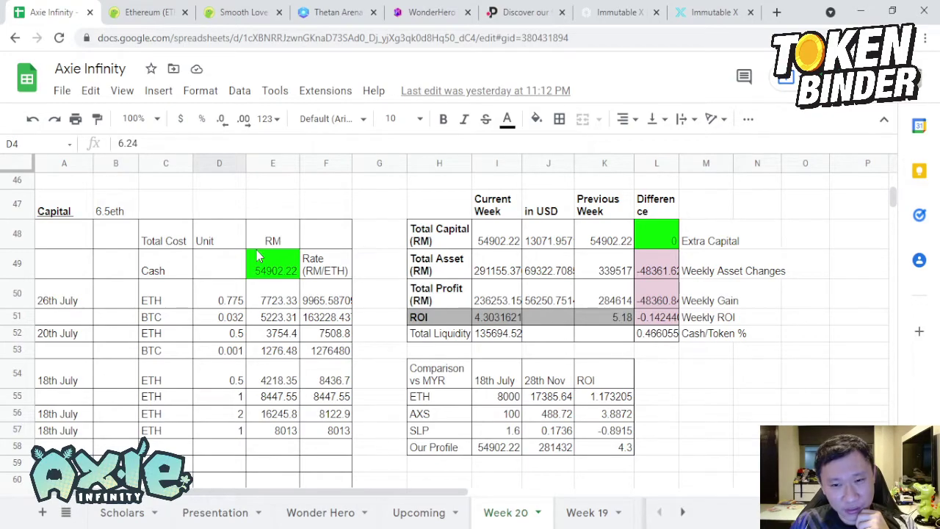
scroll(257, 253, "up", 7)
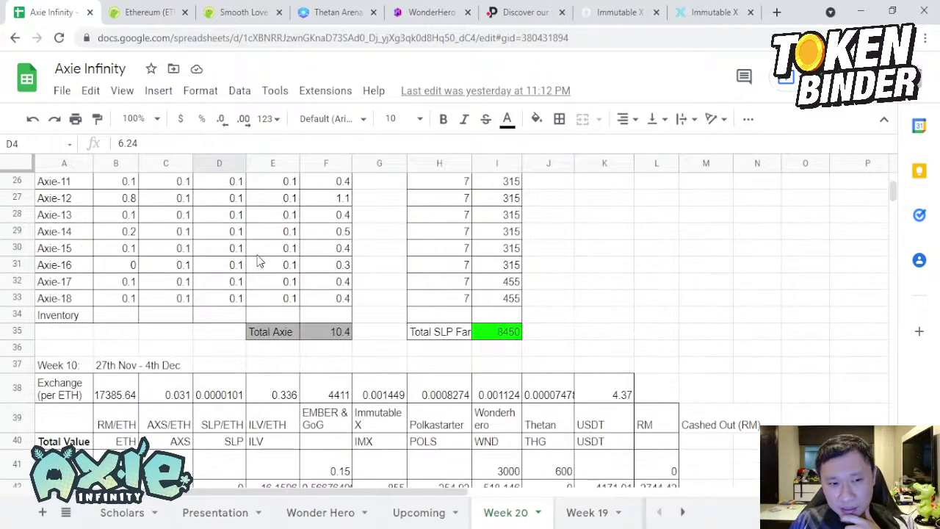
- Check the Smooth Love Potion price chart on CoinGecko, and return to the mined SLP table in the Axie Infinity spreadsheet
left_click(224, 13)
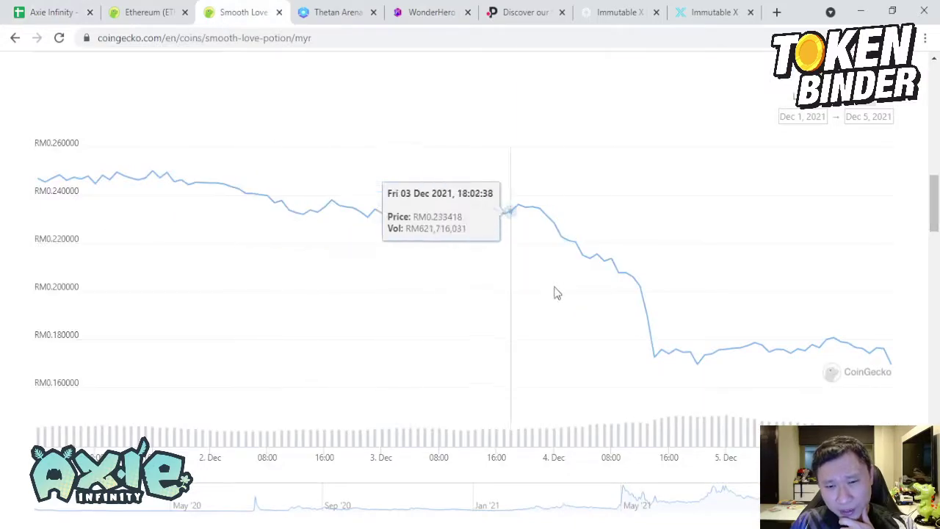
left_click(66, 10)
scroll(514, 323, "up", 3)
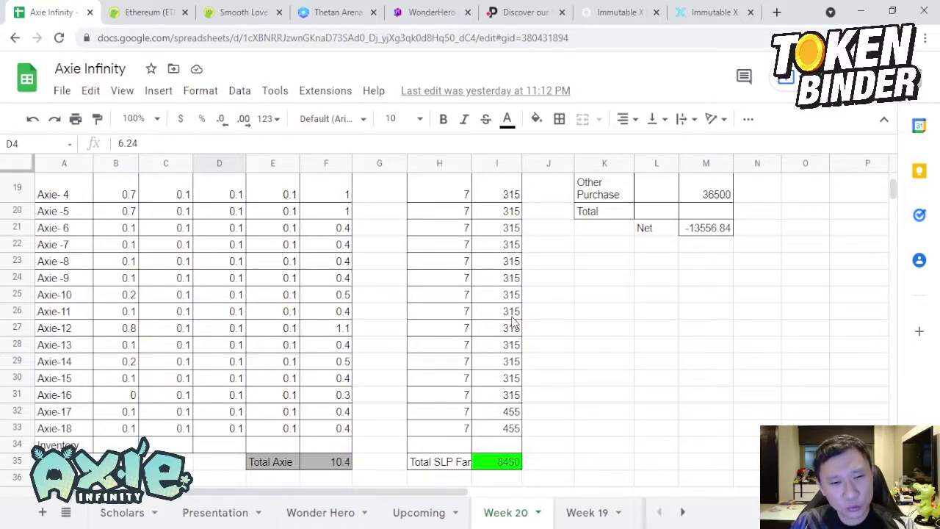
- Examine our profile's ROI in the Comparison vs MYR table alongside the total liquidity and weekly ROI in the capital summary
scroll(513, 323, "down", 10)
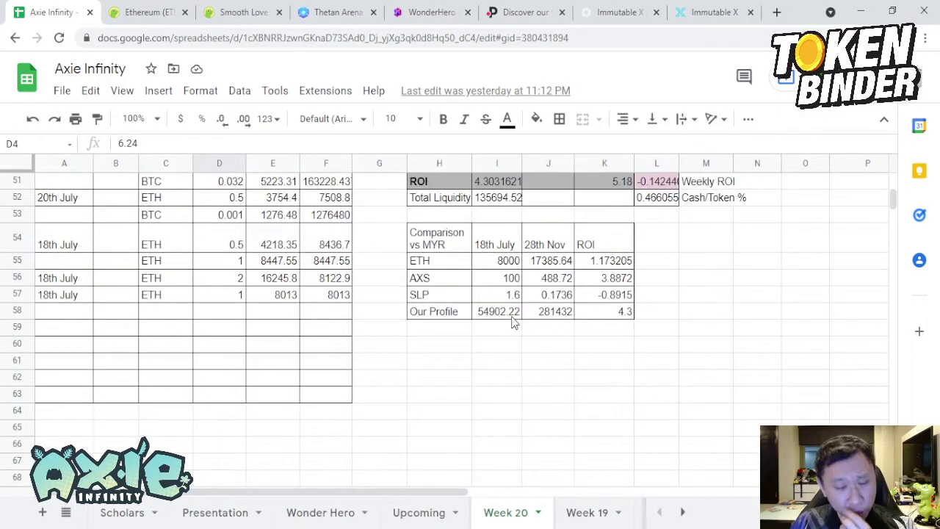
scroll(514, 323, "up", 2)
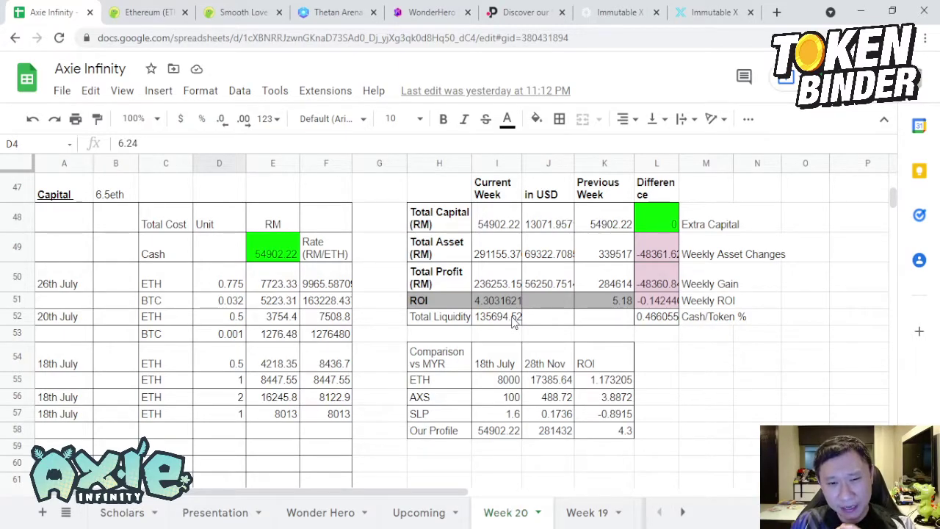
scroll(514, 324, "up", 3)
scroll(514, 324, "down", 5)
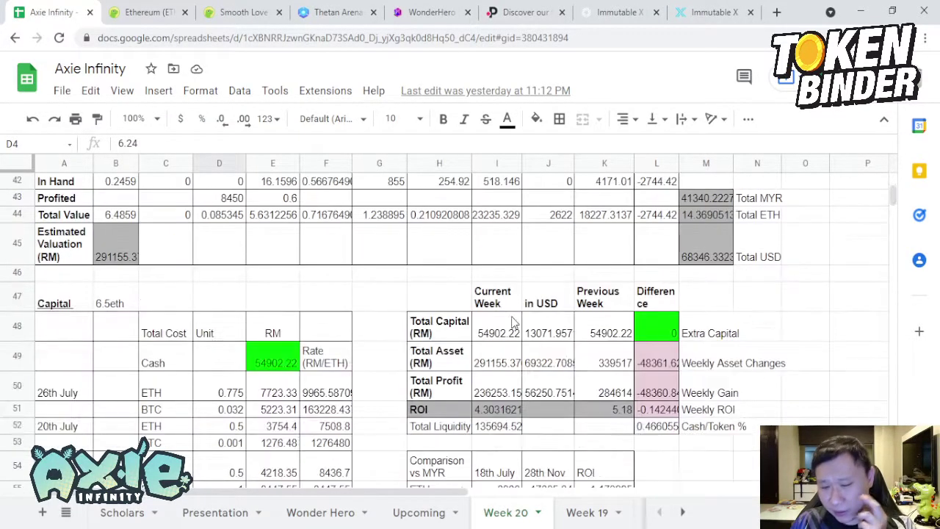